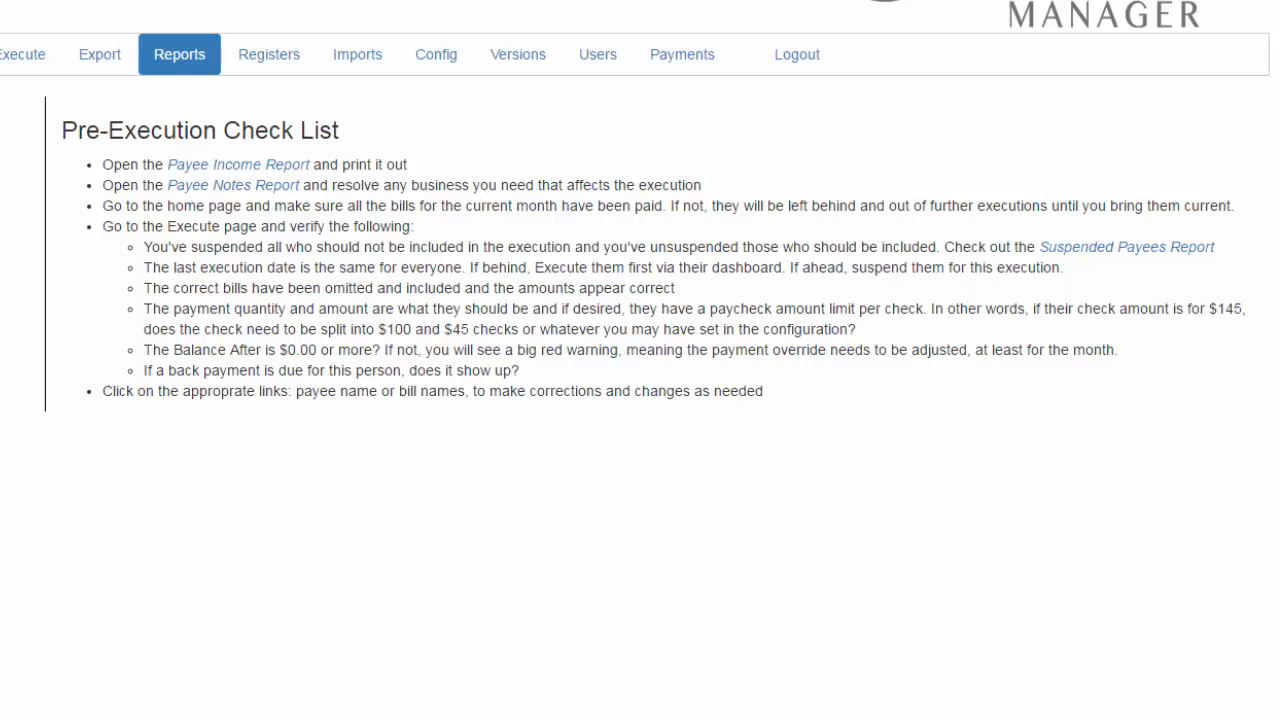
- Review the Payee Income Report linked in the Pre-Execution Check List, and open the Payee Notes Report
left_click(237, 171)
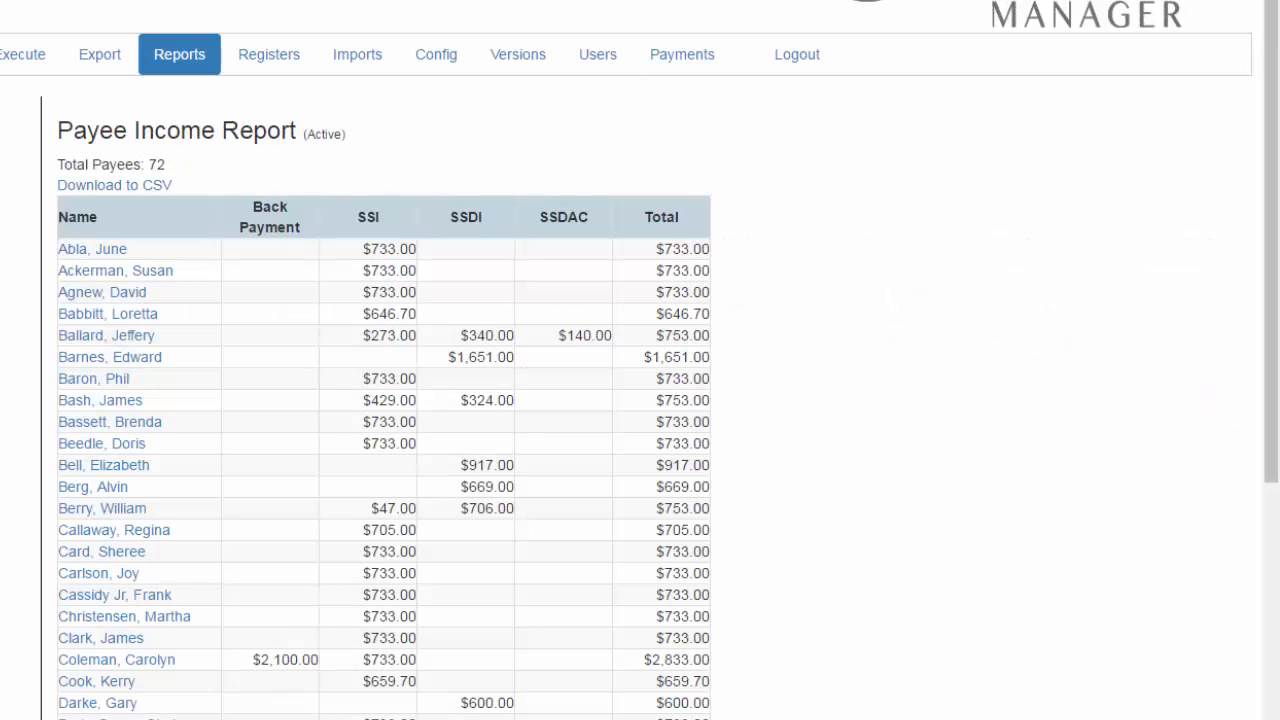
key("alt+Left")
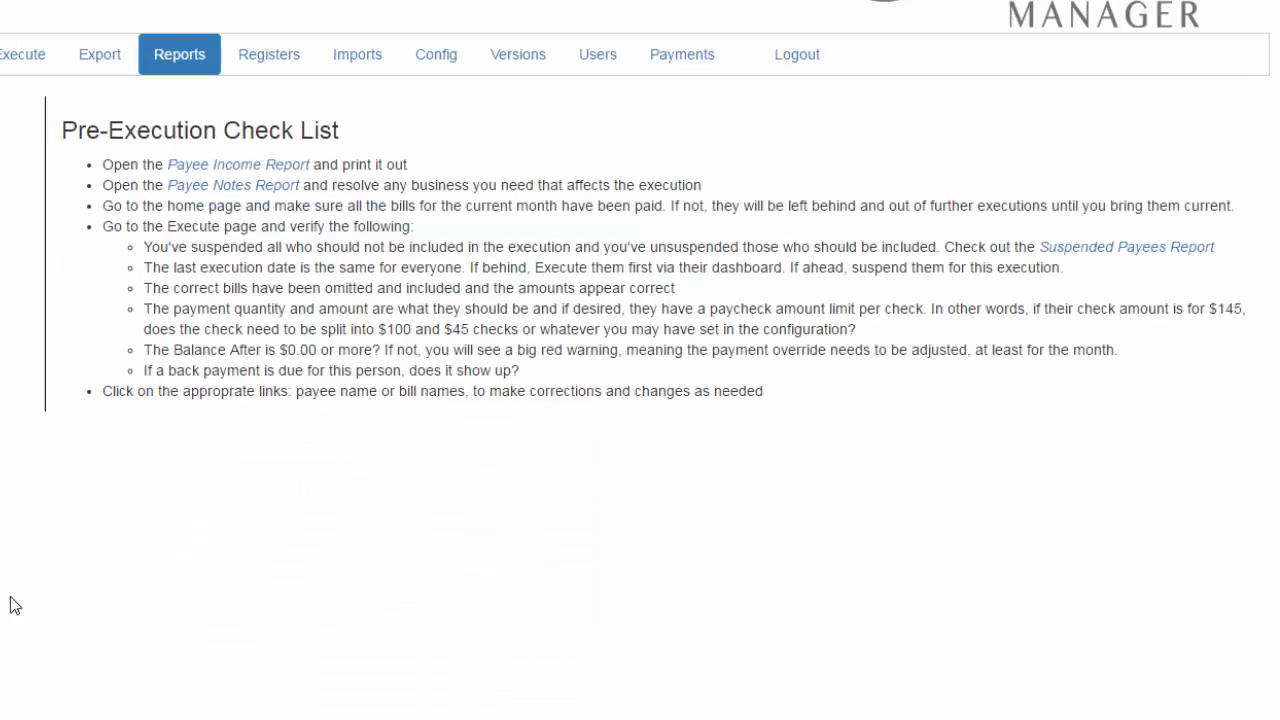
left_click(248, 188)
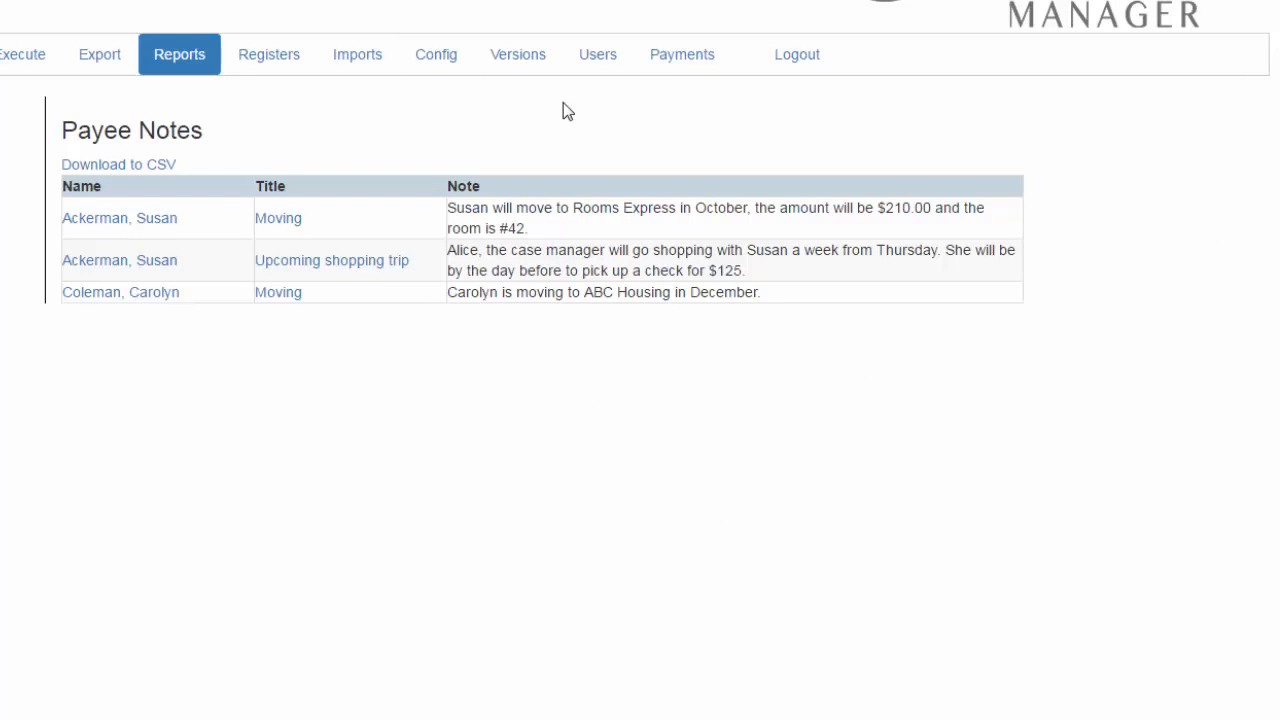
- Open the payee whose note mentions moving to Rooms Express in October, and set the rent bill to $210 payable to Rooms Express
mouse_move(283, 228)
left_click(160, 226)
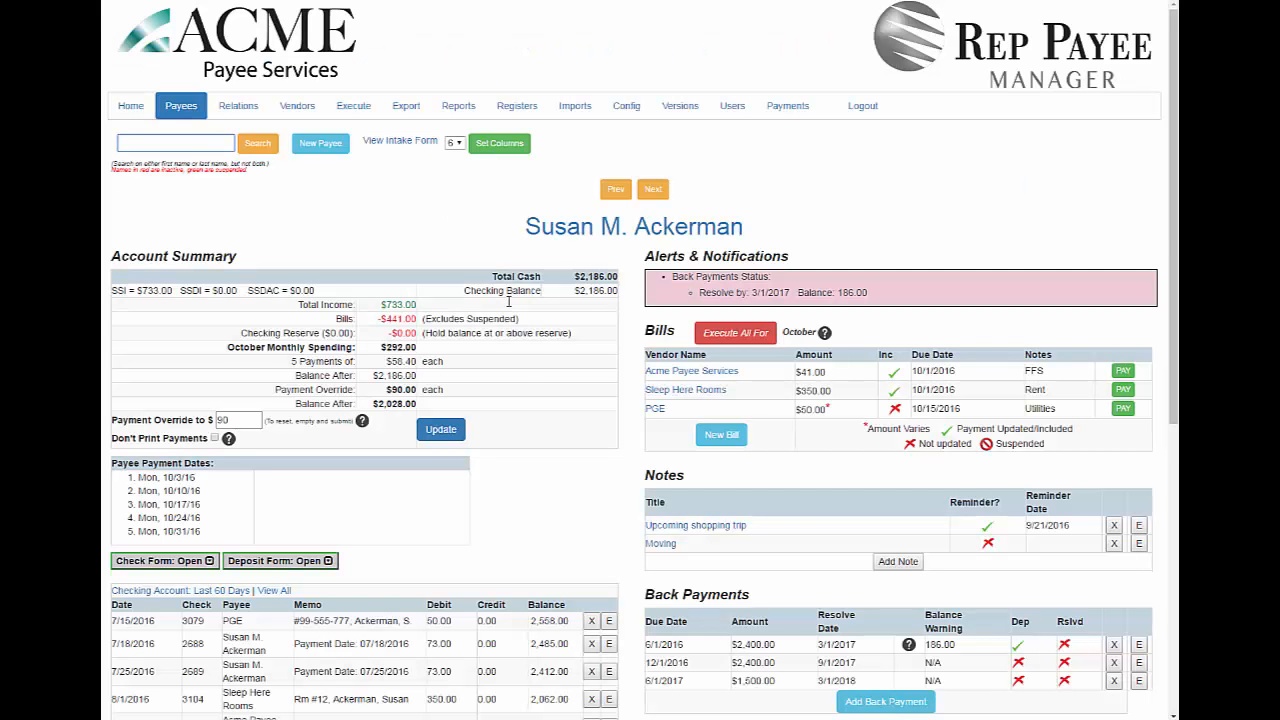
left_click(655, 391)
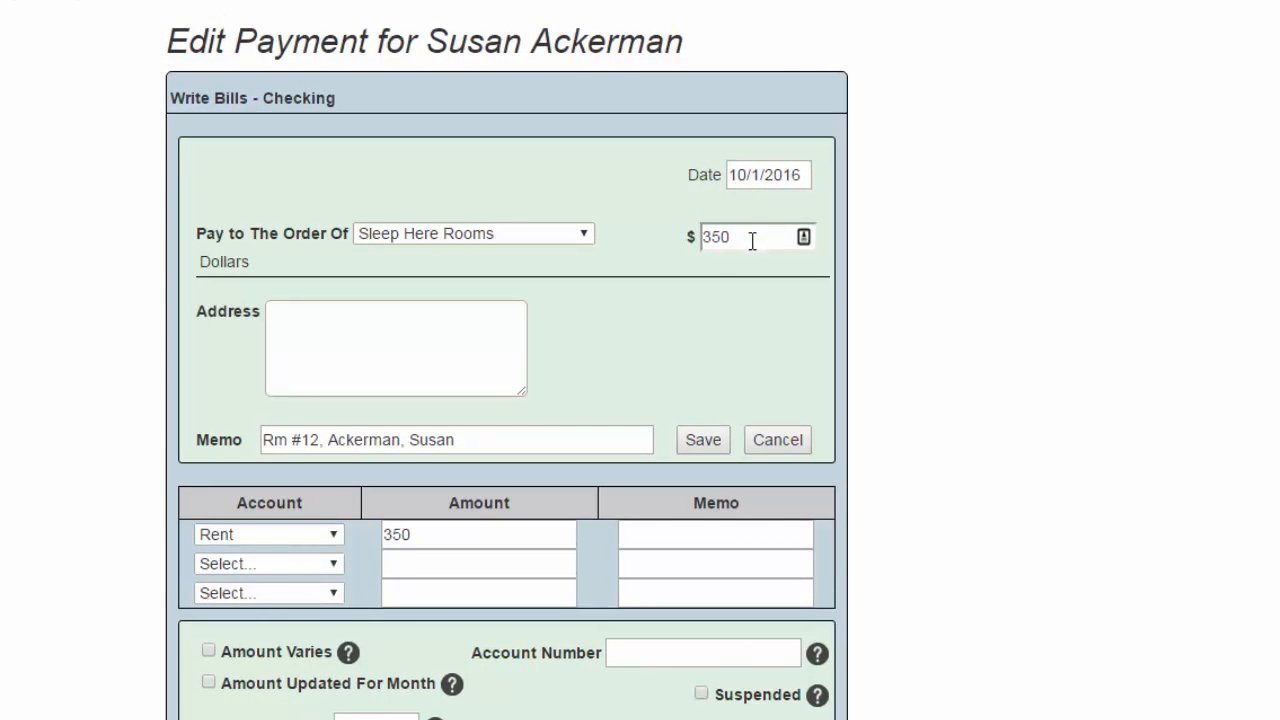
left_click_drag(752, 241, 675, 249)
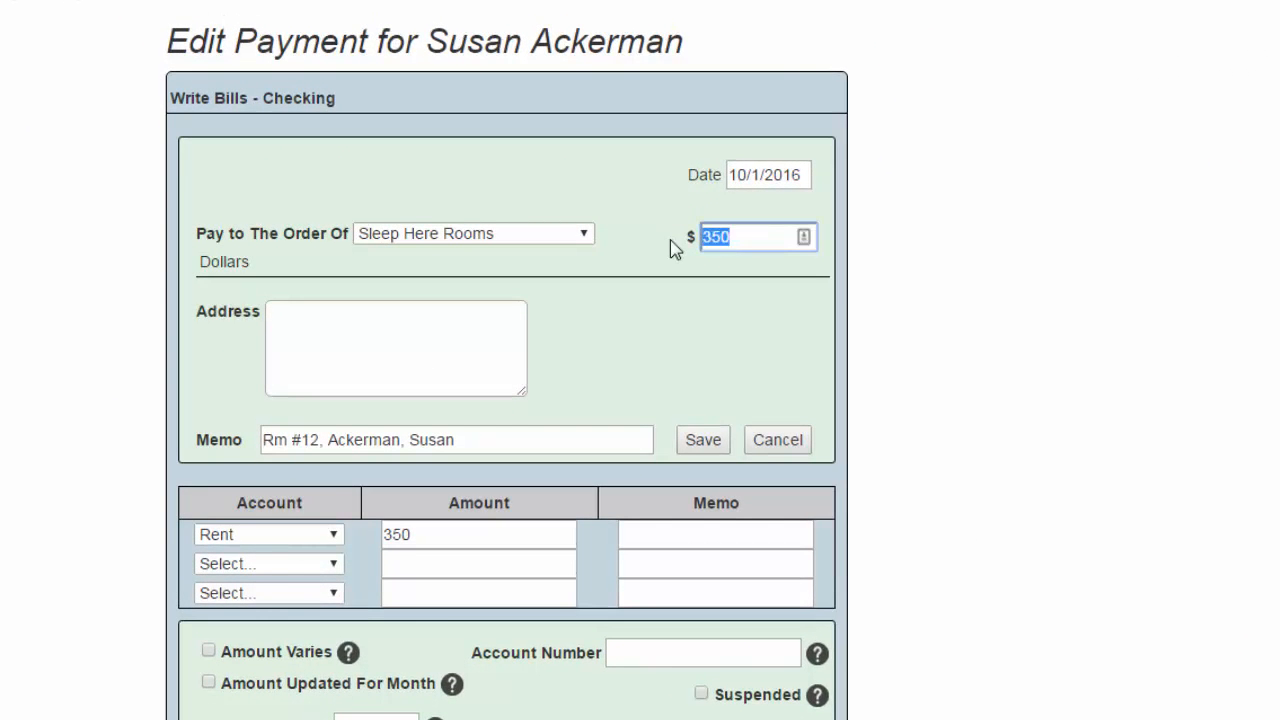
type("210")
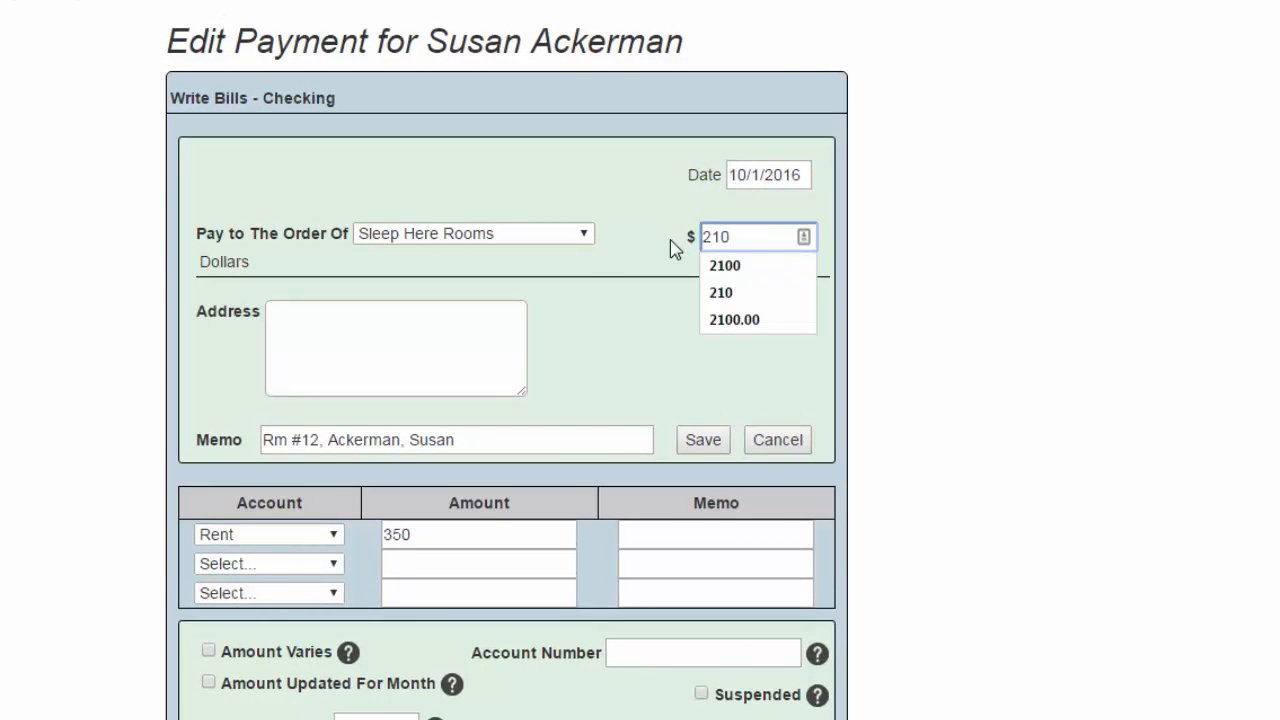
left_click(585, 239)
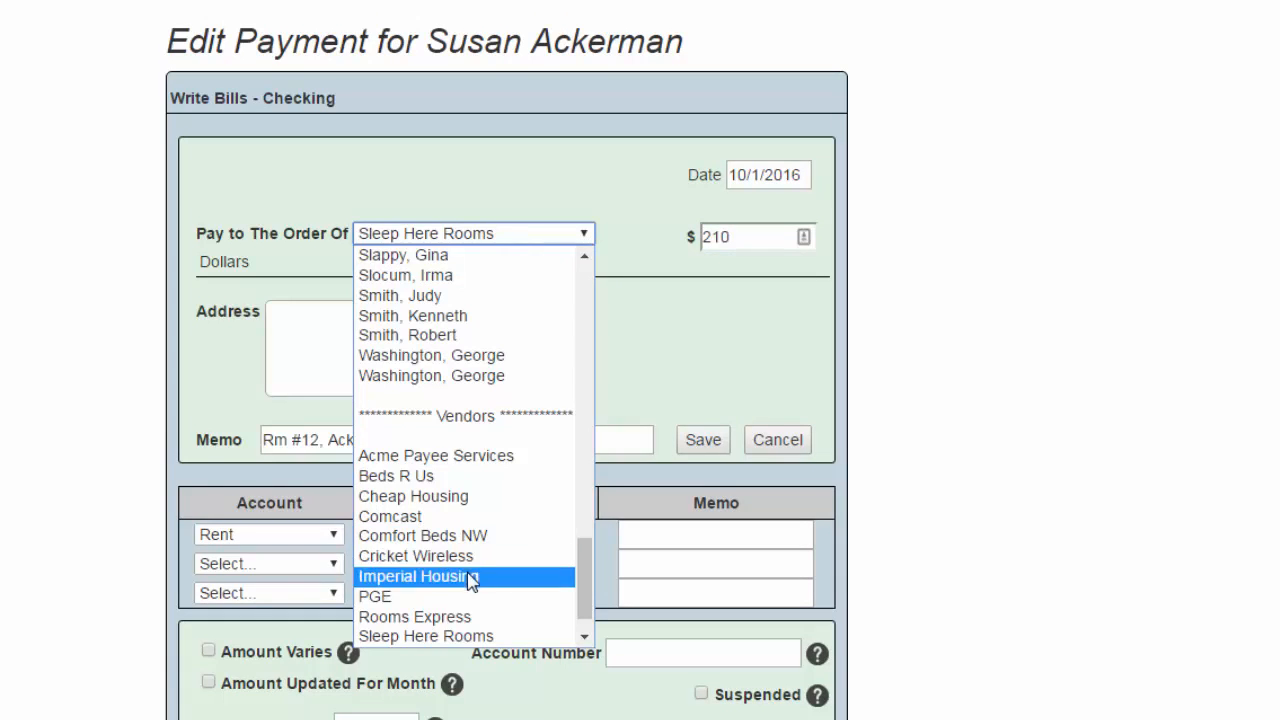
left_click(460, 616)
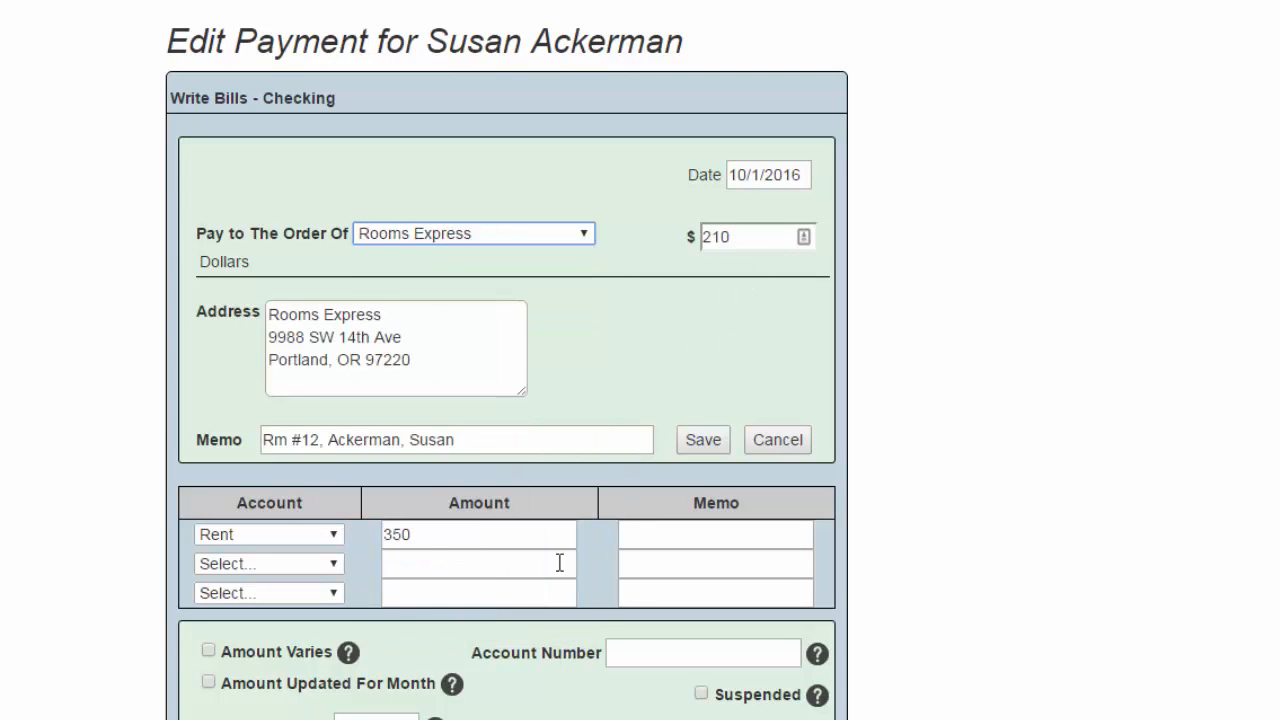
- Set the bill's Rent account amount to 210, change the room in the memo to #42, and save the bill
left_click_drag(440, 530, 382, 532)
type("210")
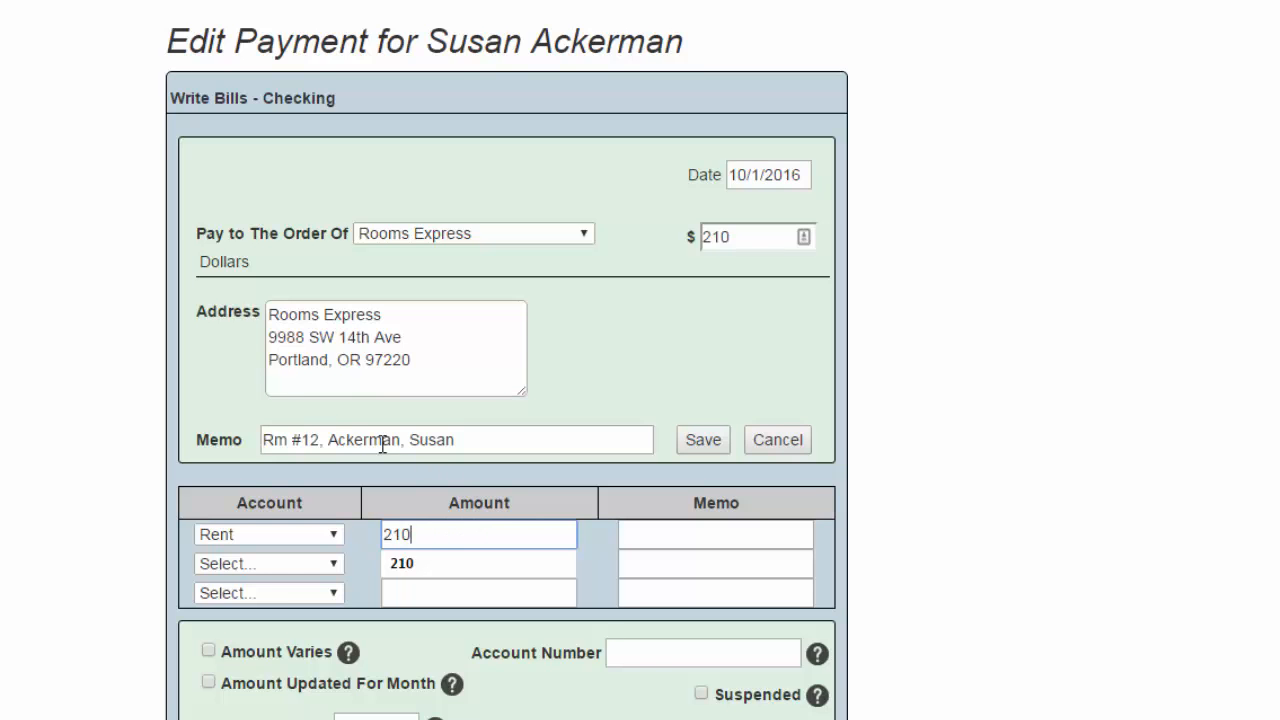
left_click(321, 440)
key("BackSpace")
key("BackSpace")
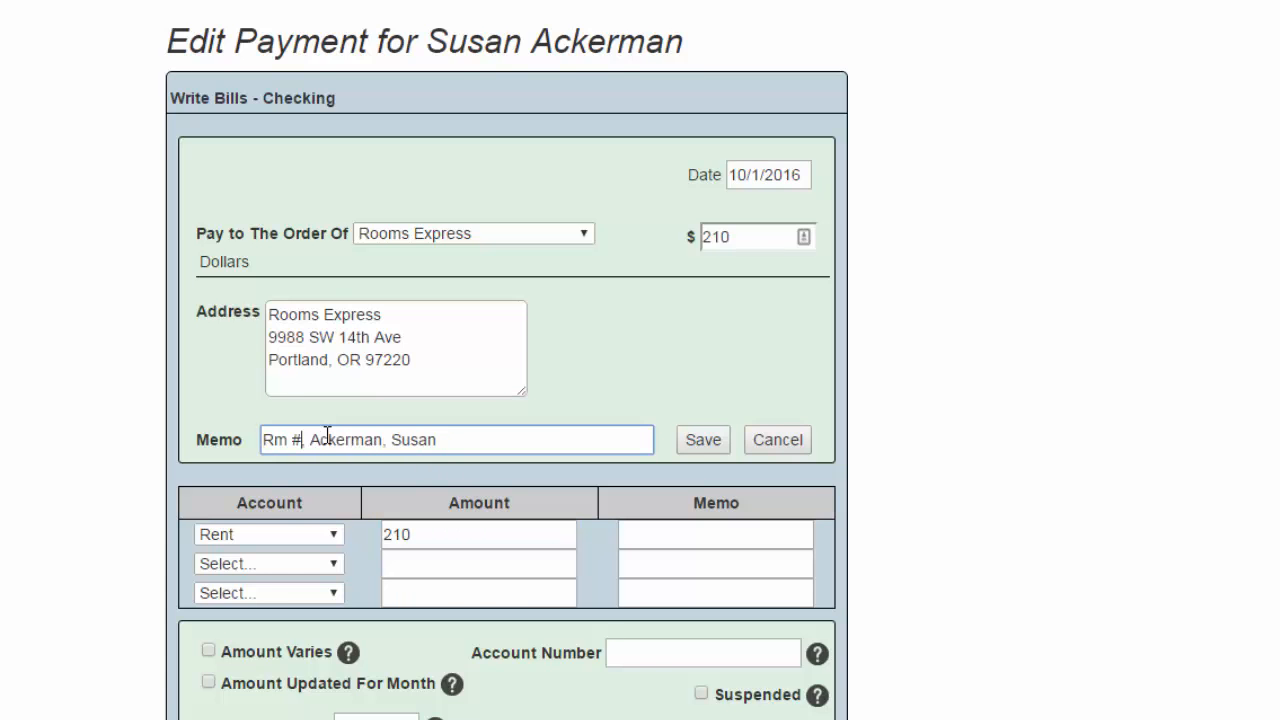
type("42")
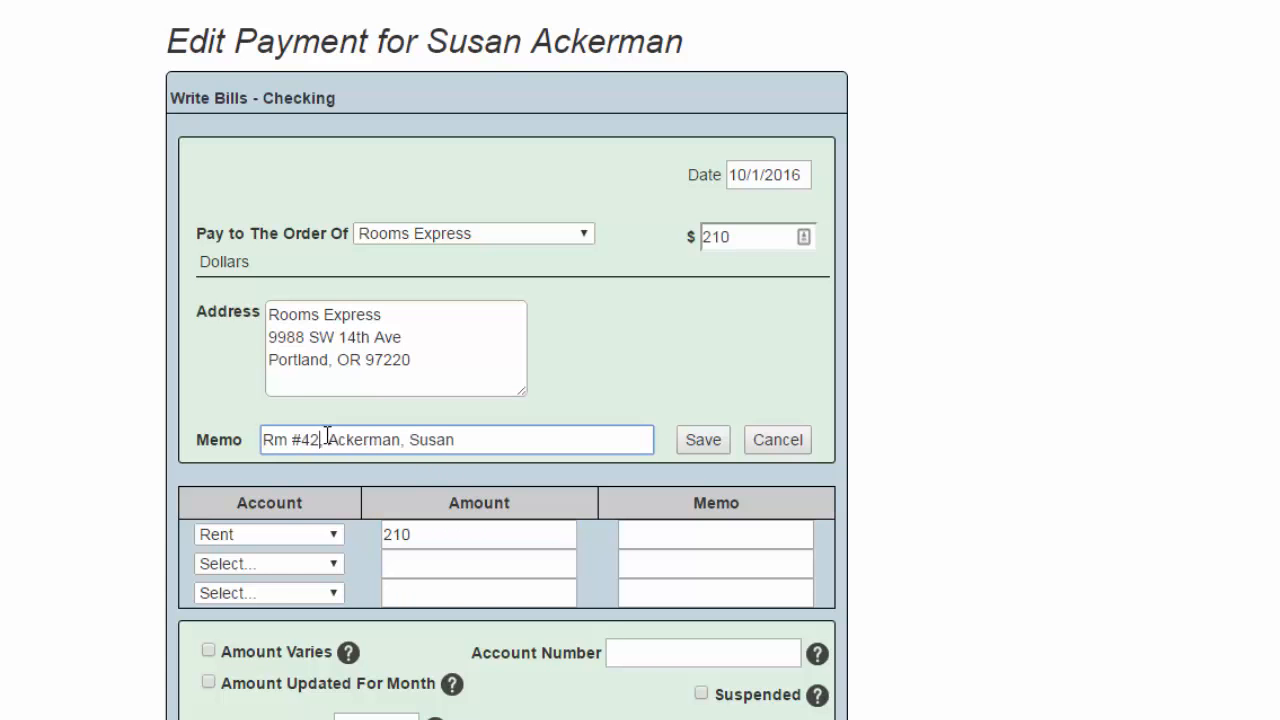
left_click(704, 443)
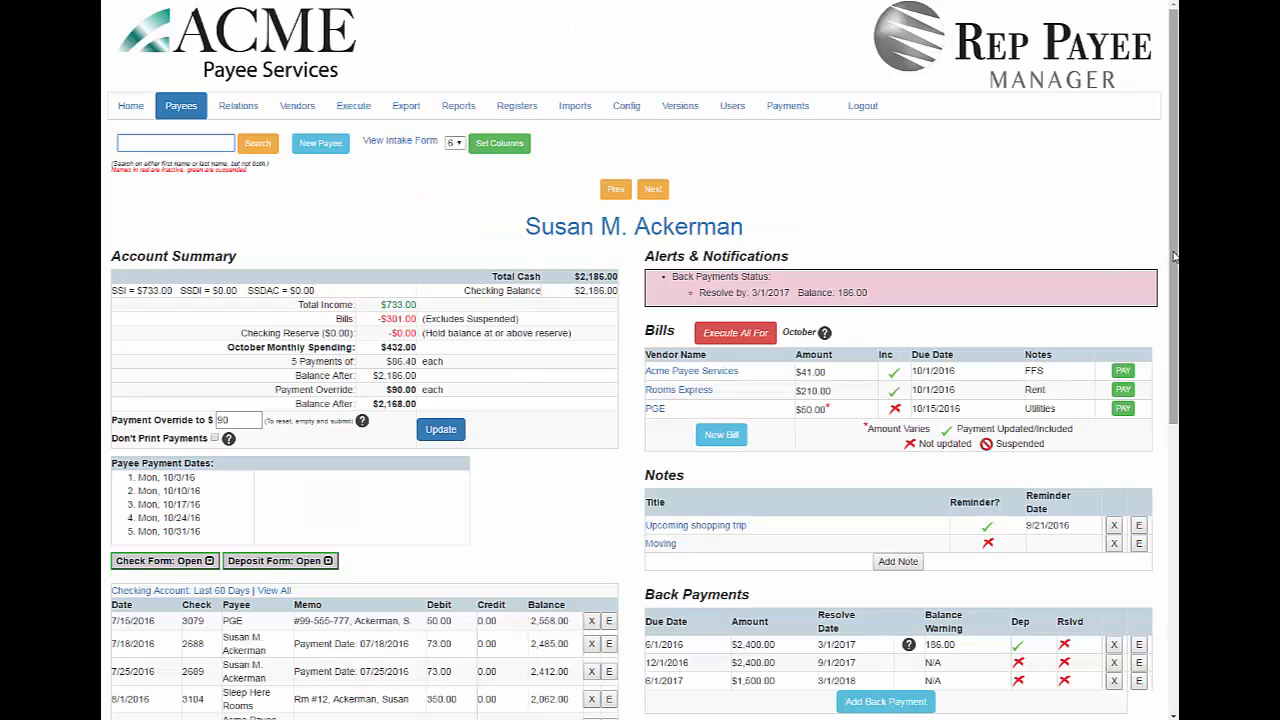
- Check the payee's back payments and set the payment override to $100
scroll(1172, 265, "down", 2)
scroll(1176, 385, "down", 2)
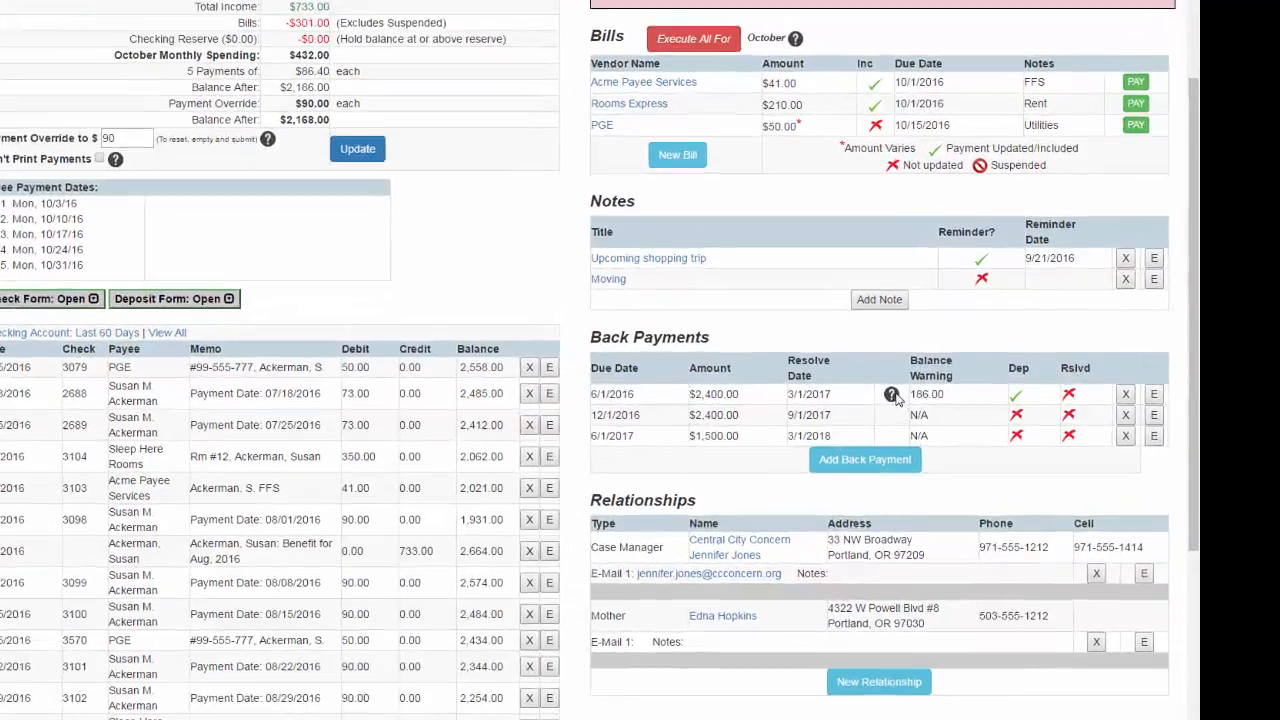
mouse_move(909, 418)
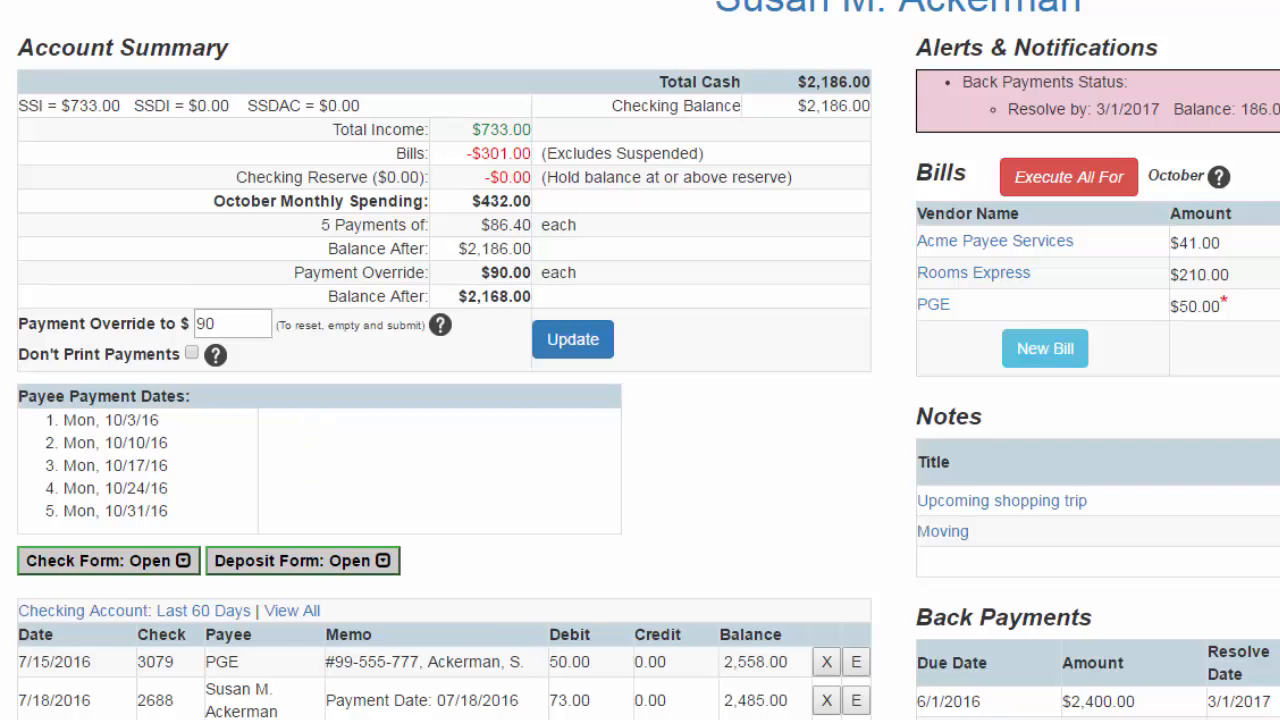
double_click(205, 323)
type("100")
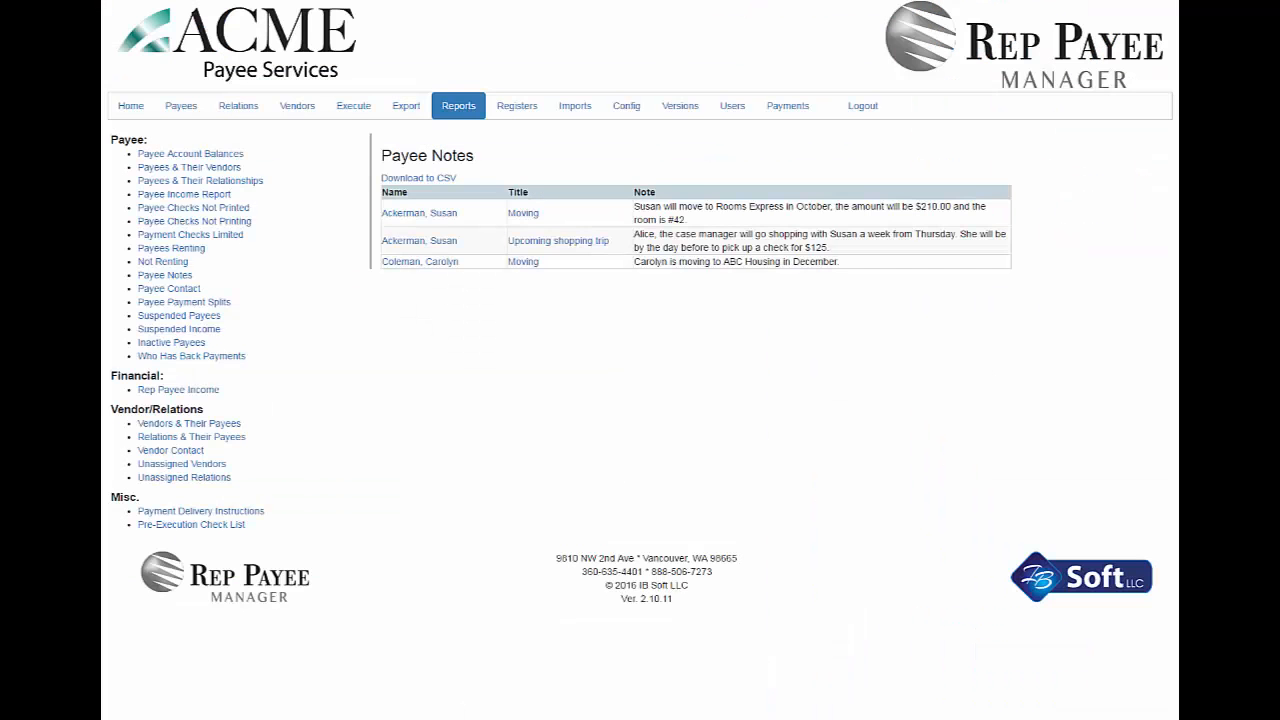
- Open the payee with the upcoming shopping trip note and start a new check dated 09/21/2016
mouse_move(563, 247)
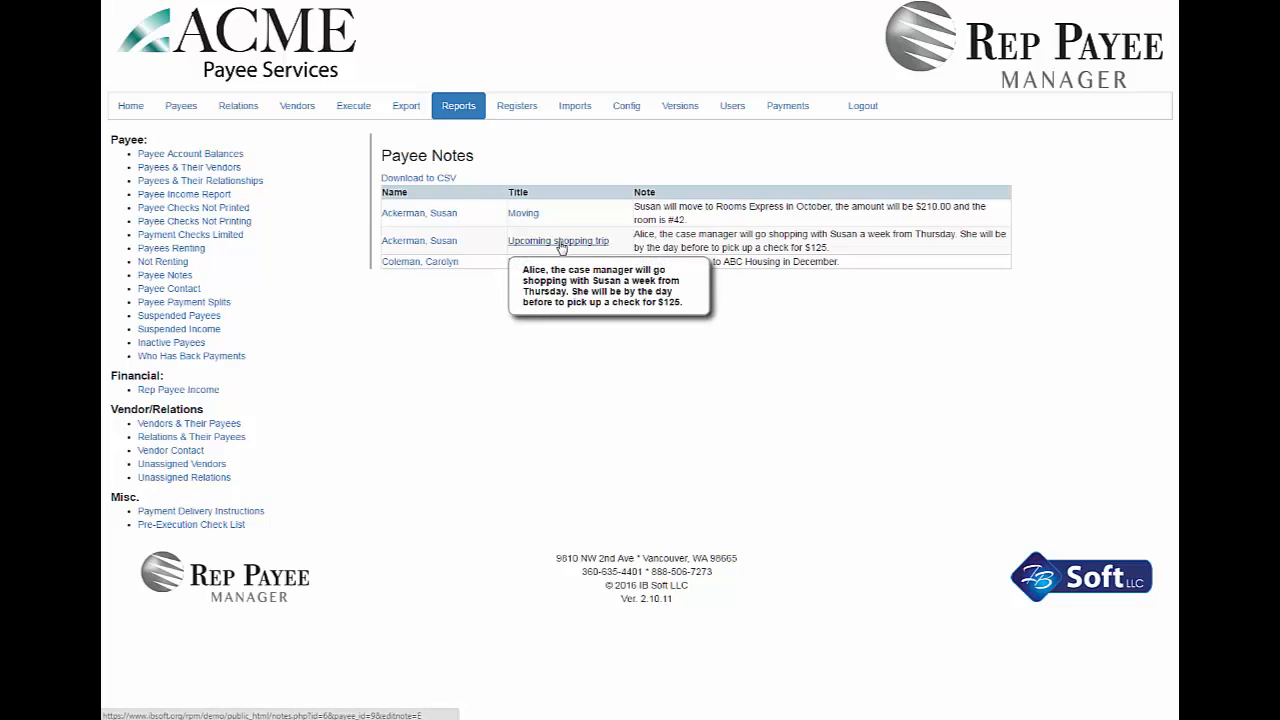
left_click(423, 242)
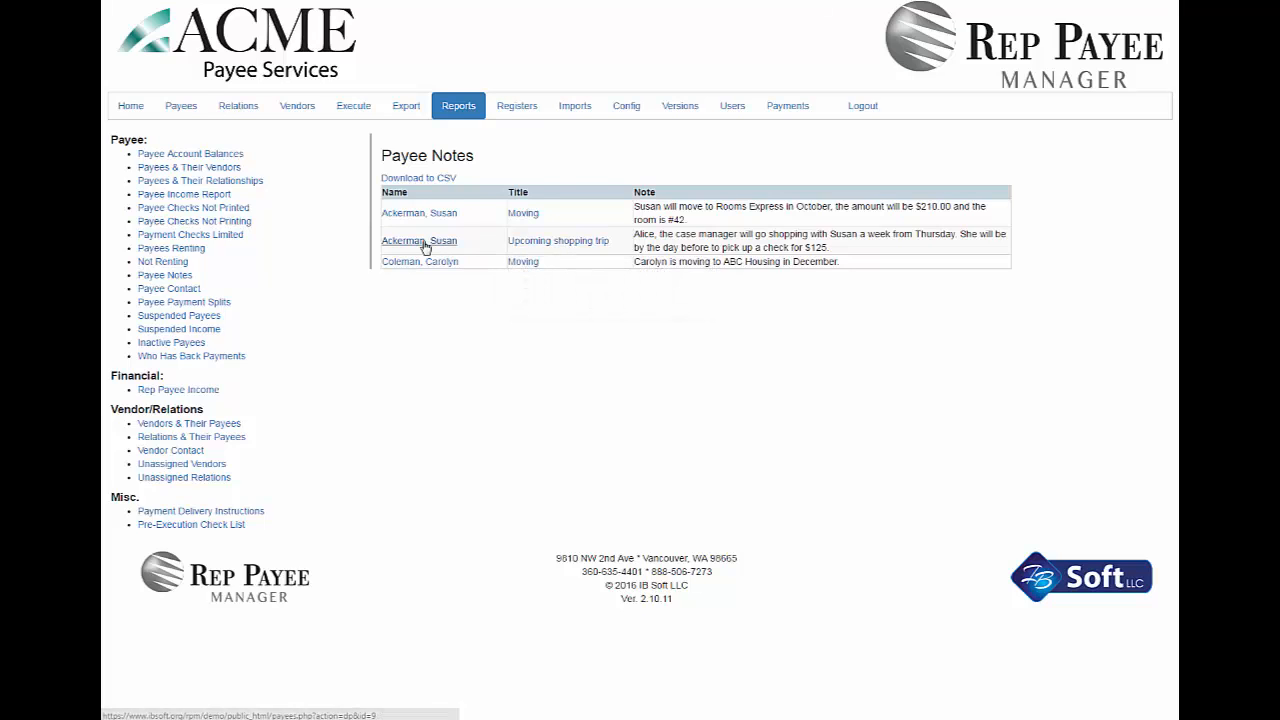
scroll(424, 247, "down", 5)
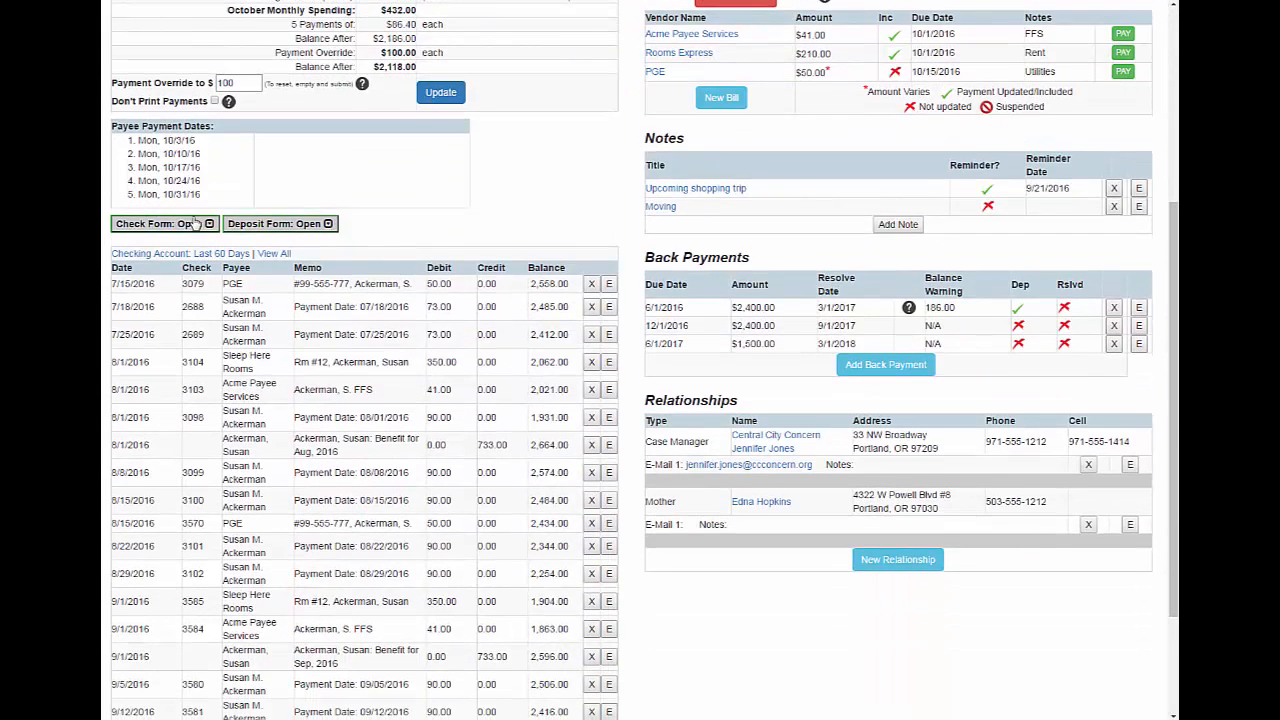
left_click(207, 222)
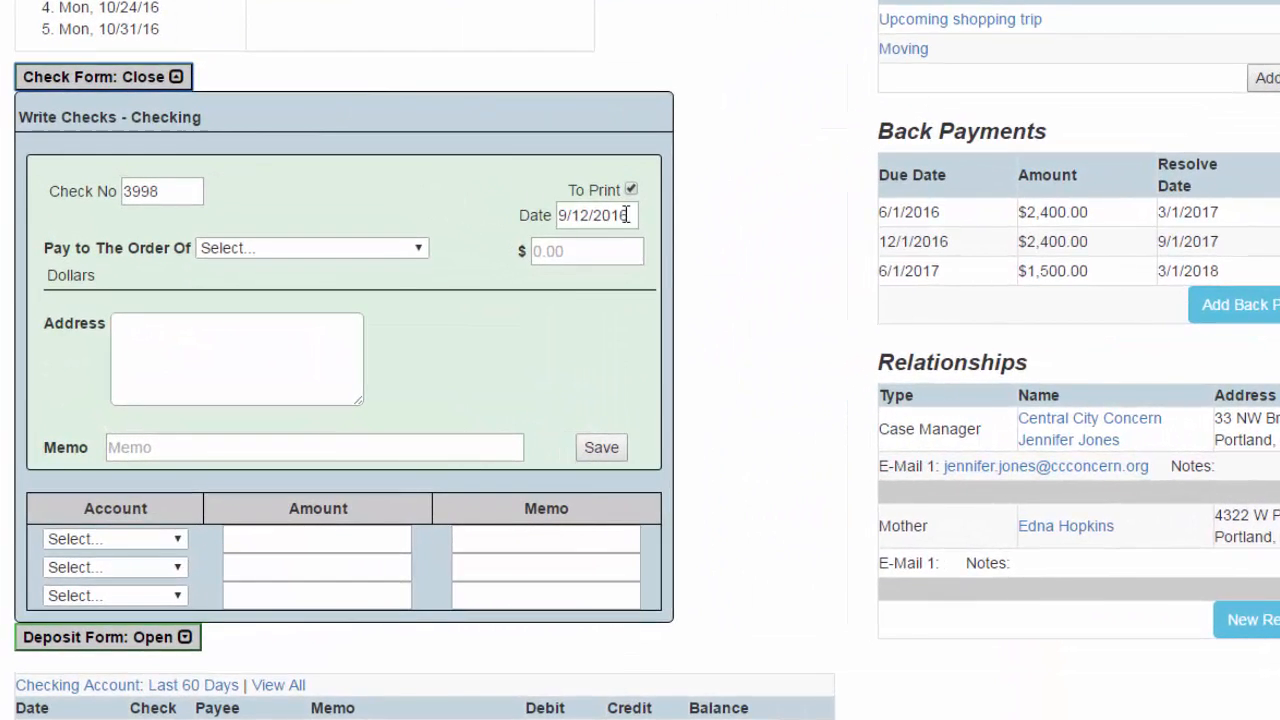
left_click(626, 215)
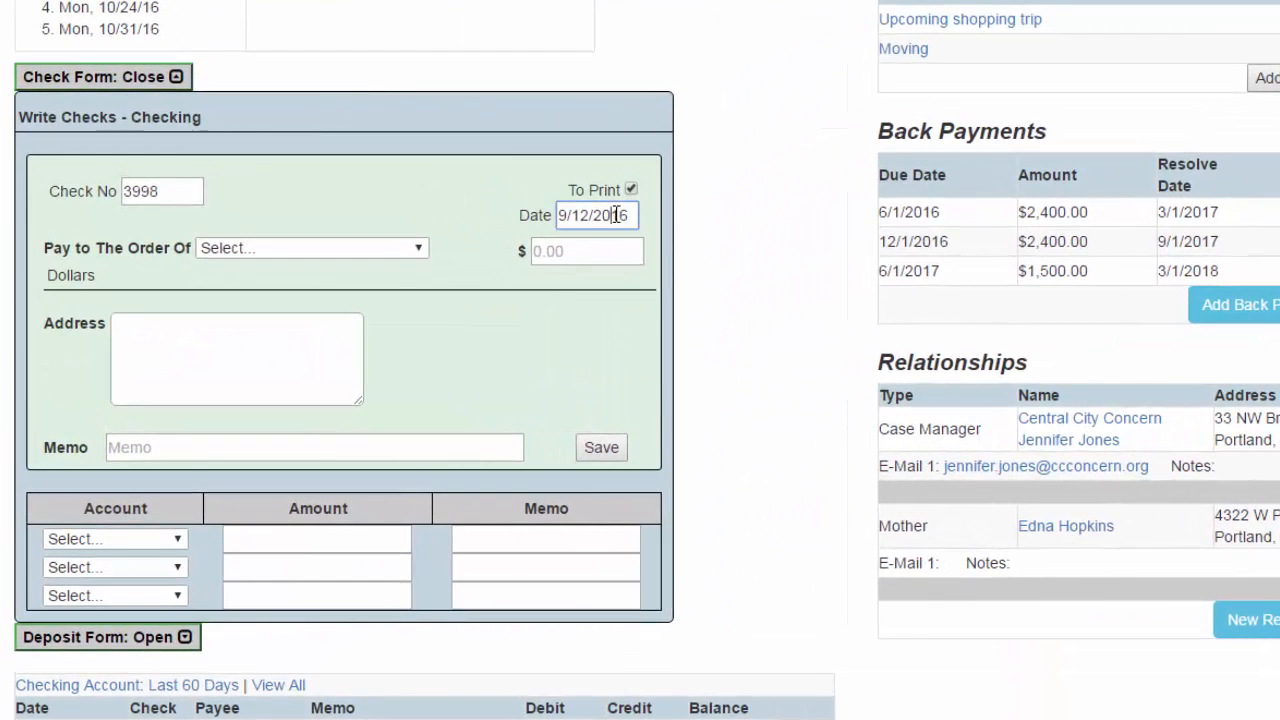
left_click(704, 425)
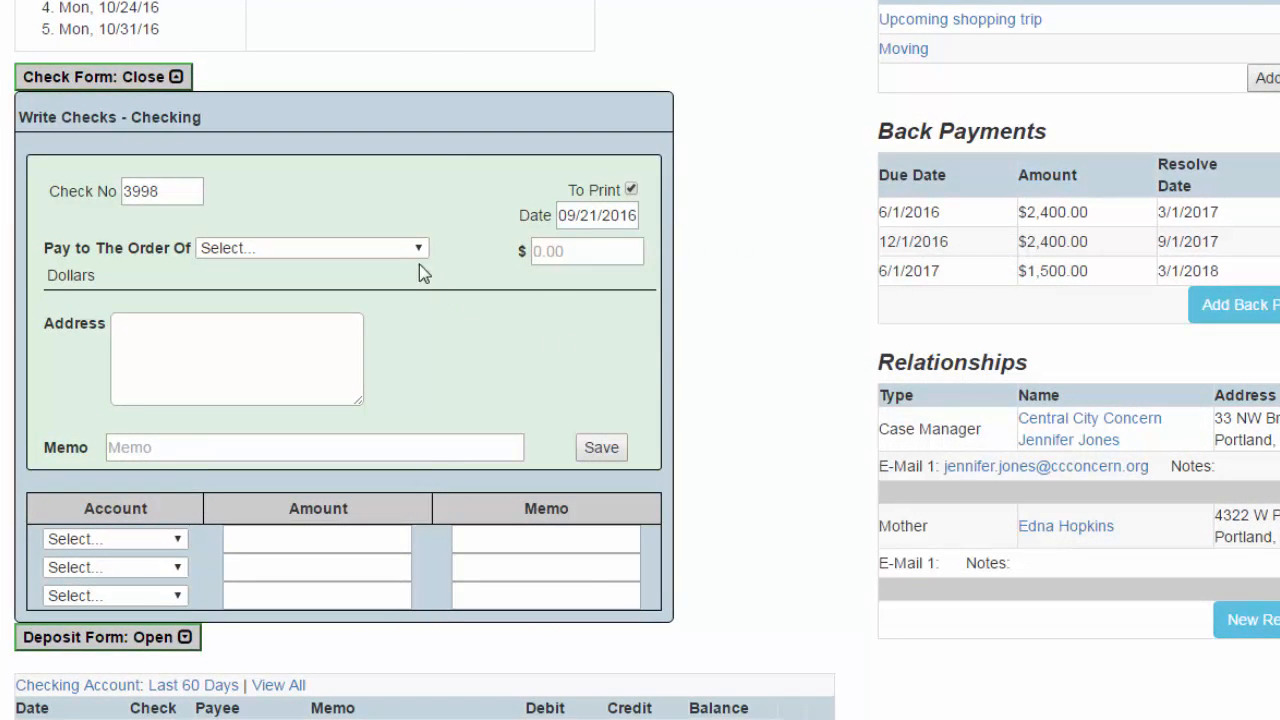
- Make the check payable to the payee with an amount of $125
left_click(420, 249)
left_click(329, 313)
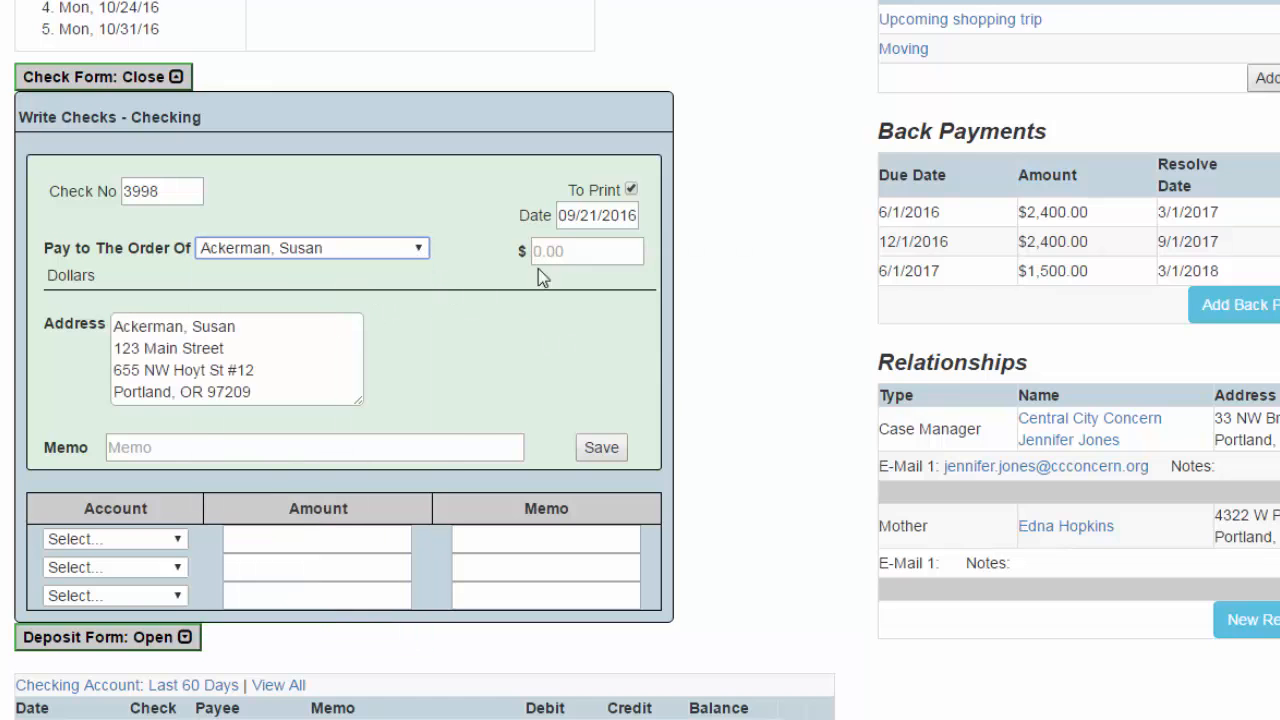
left_click(591, 256)
type("125")
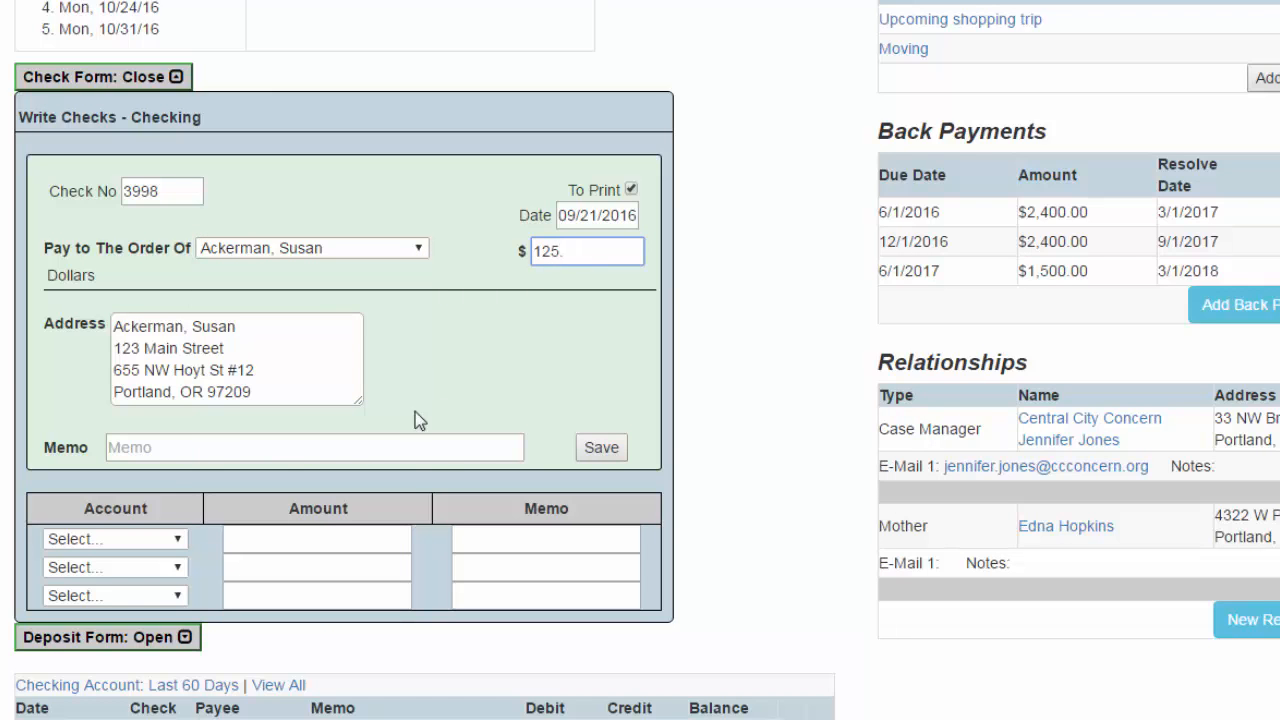
type(".")
key("Tab")
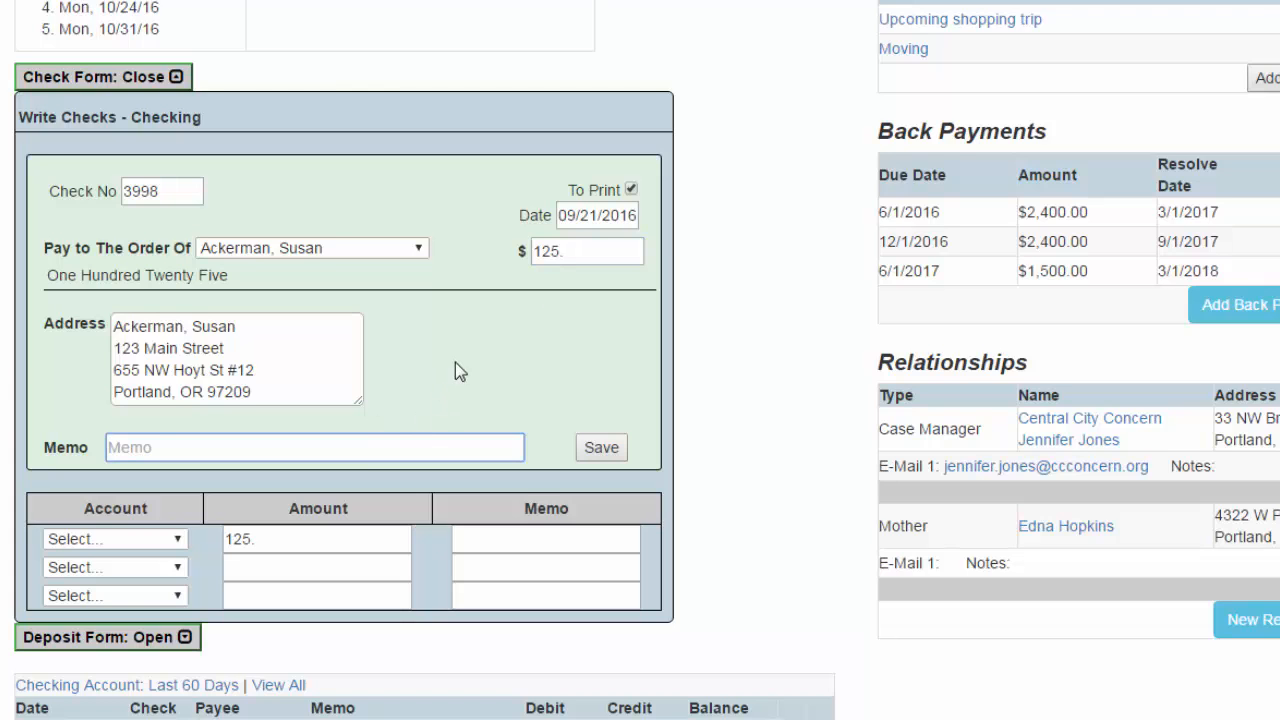
- Enter the check memo "Shopping Trip", assign 125 to the Personal account, and save the check
type("Shopping Trip")
key("Tab")
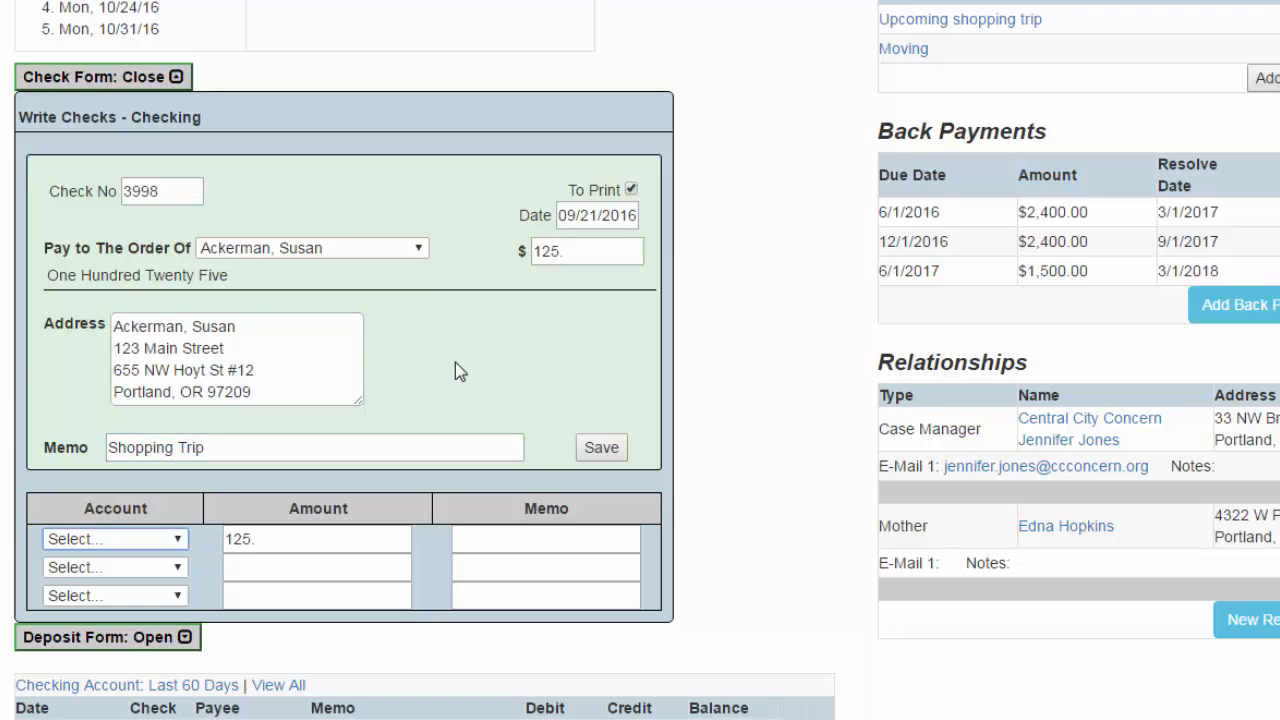
key("p")
key("Tab")
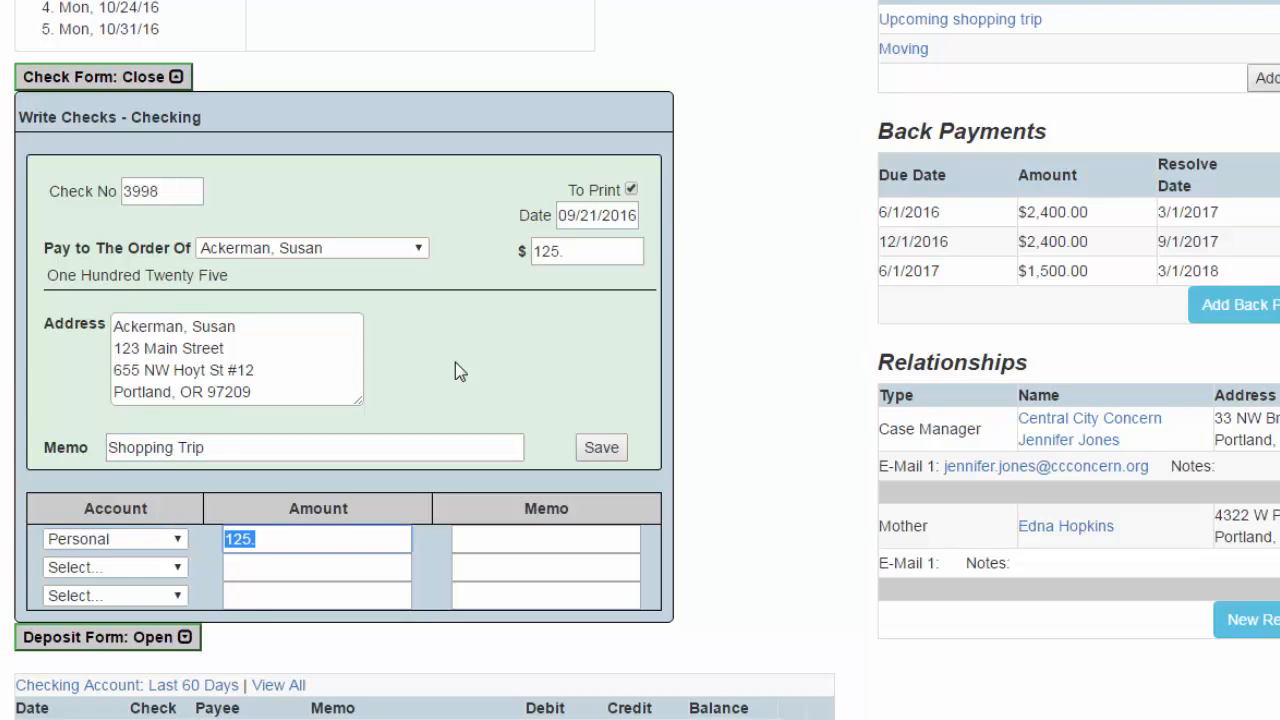
type("125")
left_click(605, 450)
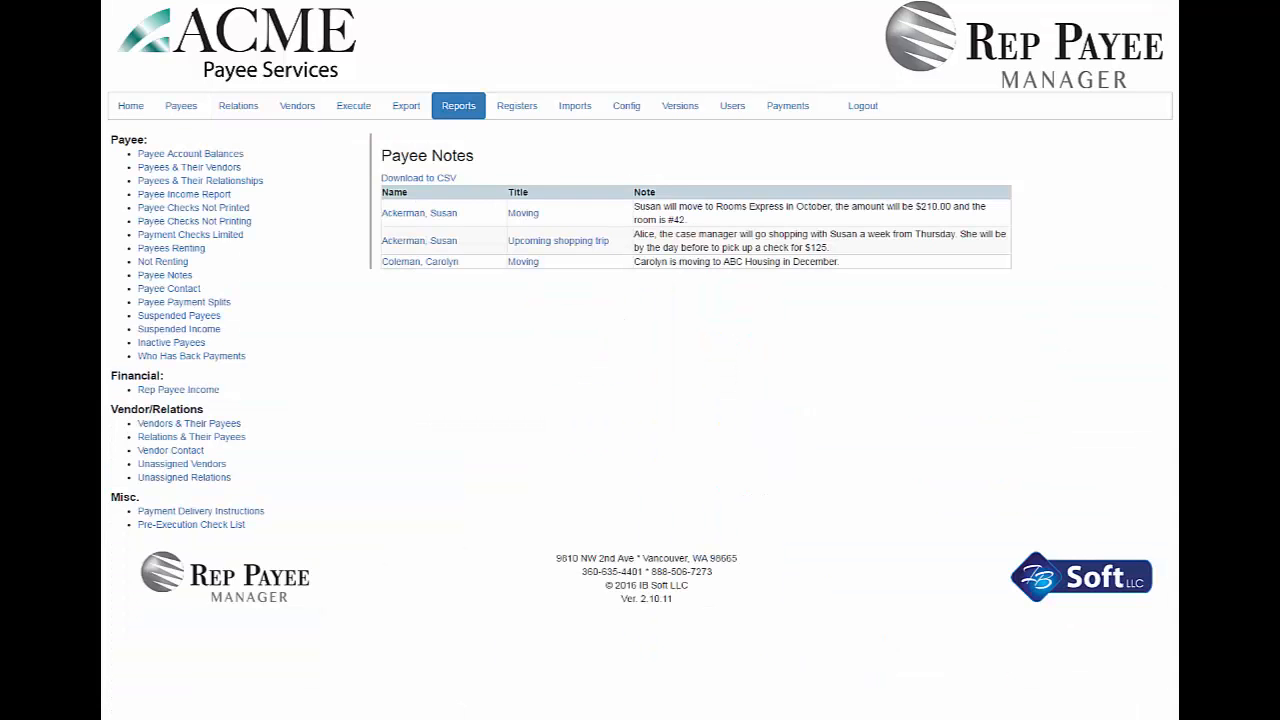
- Consult the Pre-Execution Check List, and pay the Cricket Wireless bill of the payee listed under Payments Due/Overdue on the home page
left_click(236, 526)
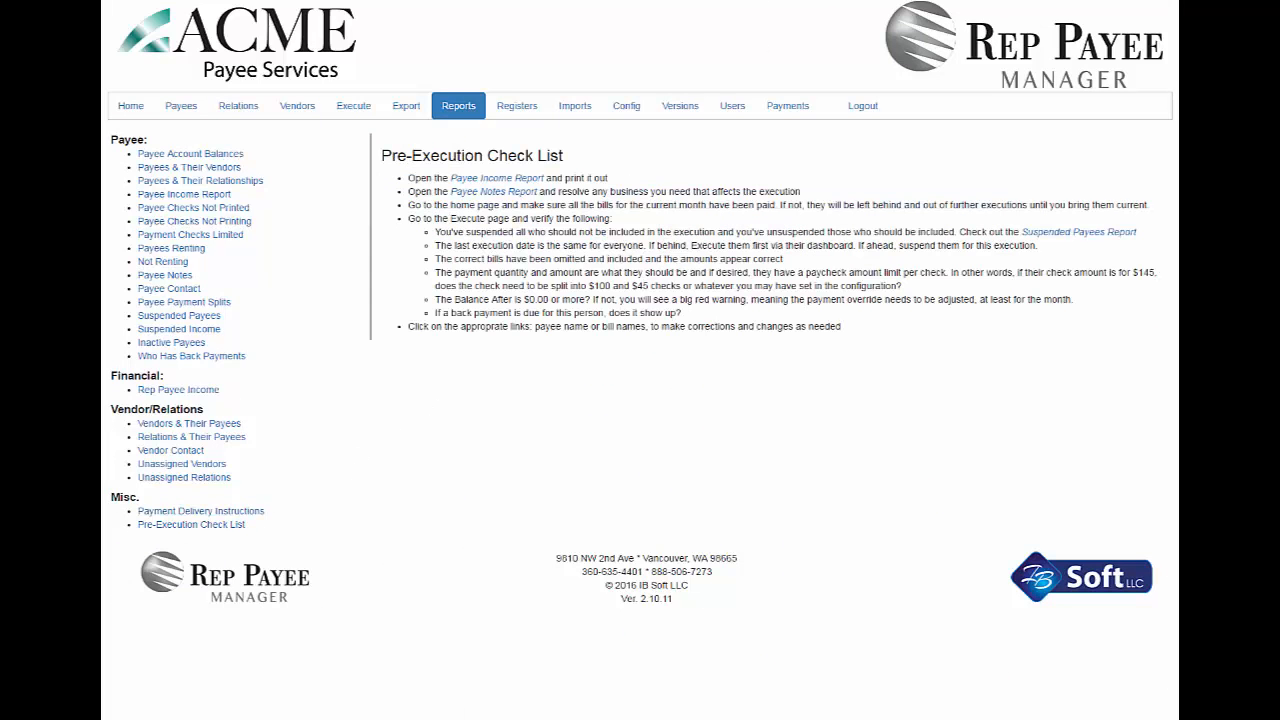
left_click(138, 116)
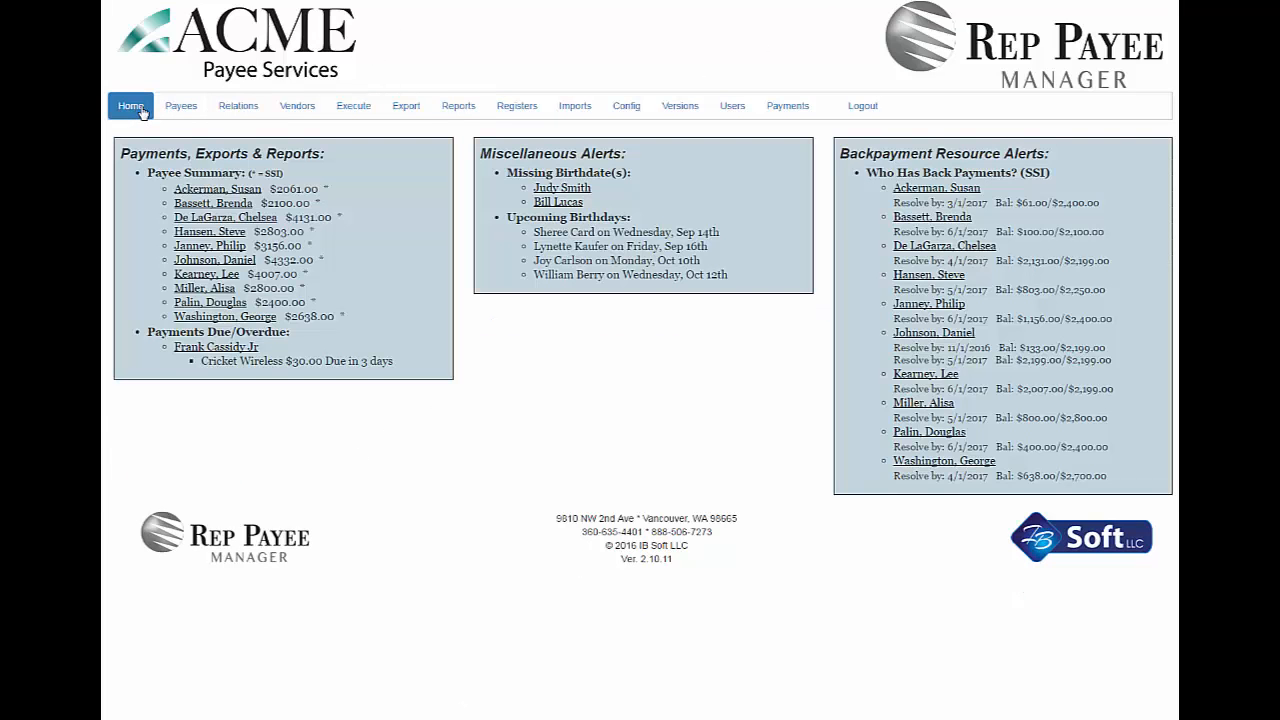
left_click(211, 347)
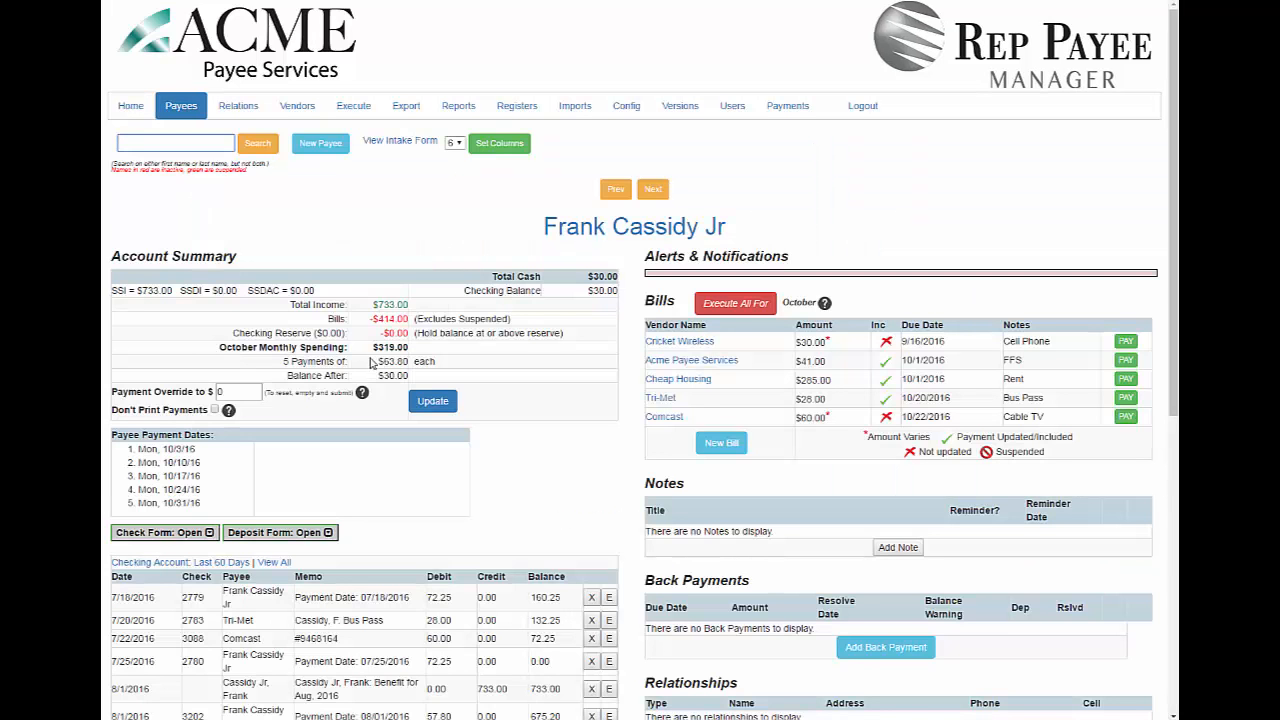
left_click(1125, 341)
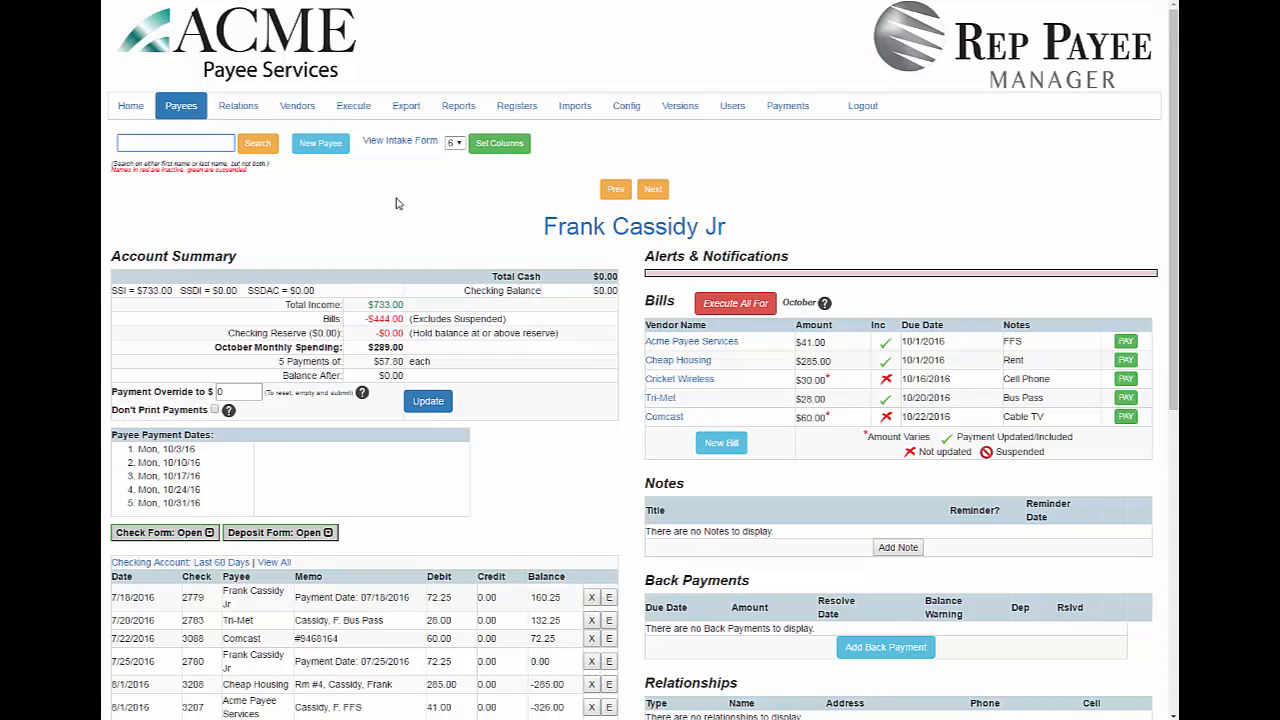
- From the Execute page, open the payee excluded for a negative balance and reset the payment override to 0
left_click(353, 107)
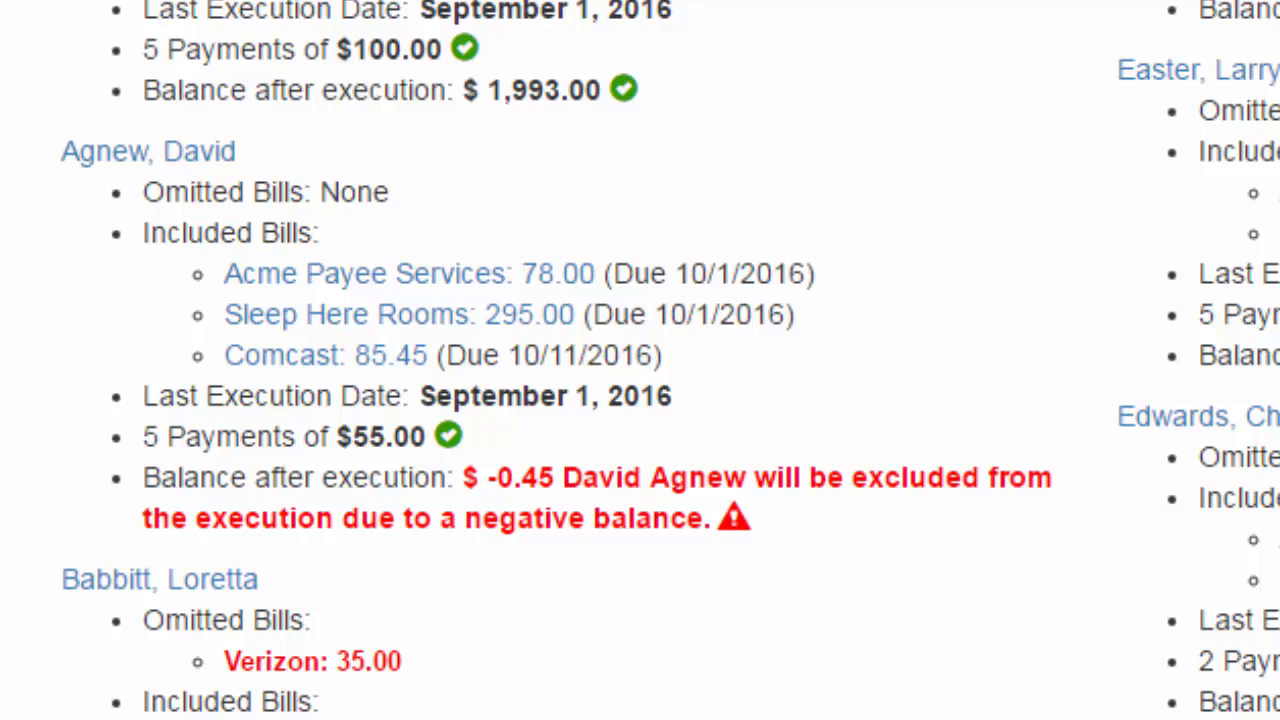
left_click(180, 154)
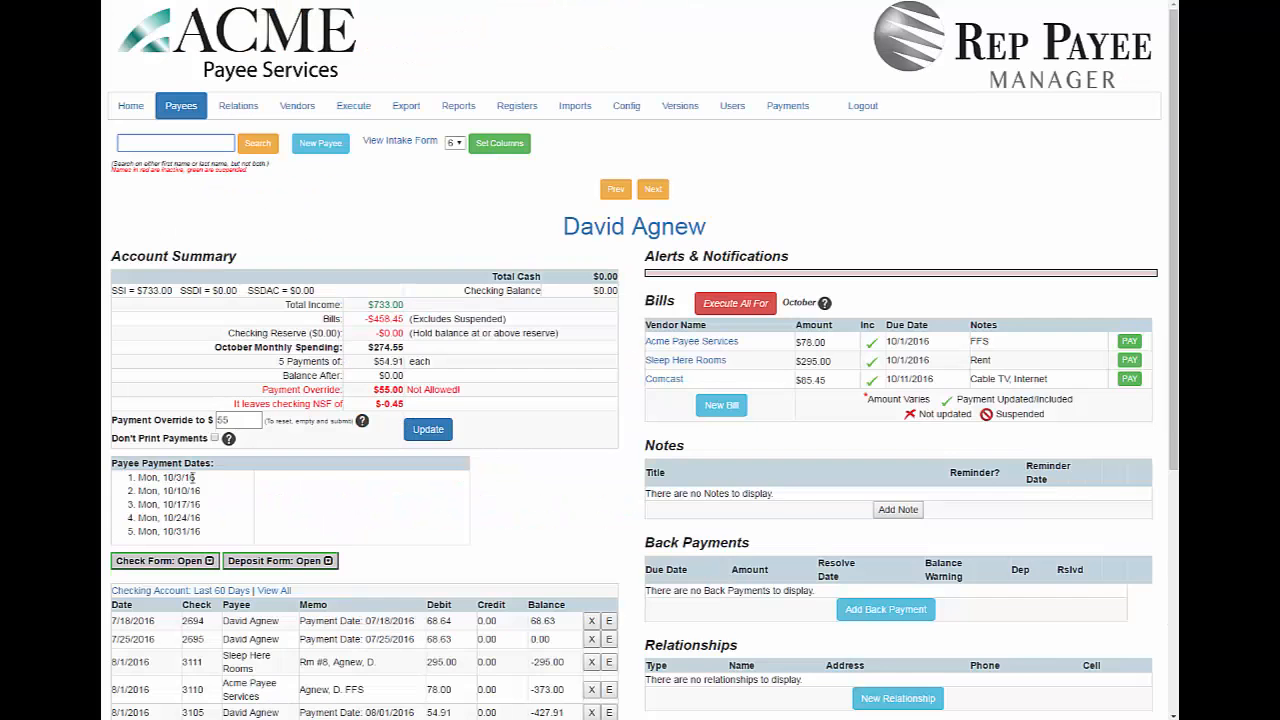
double_click(237, 420)
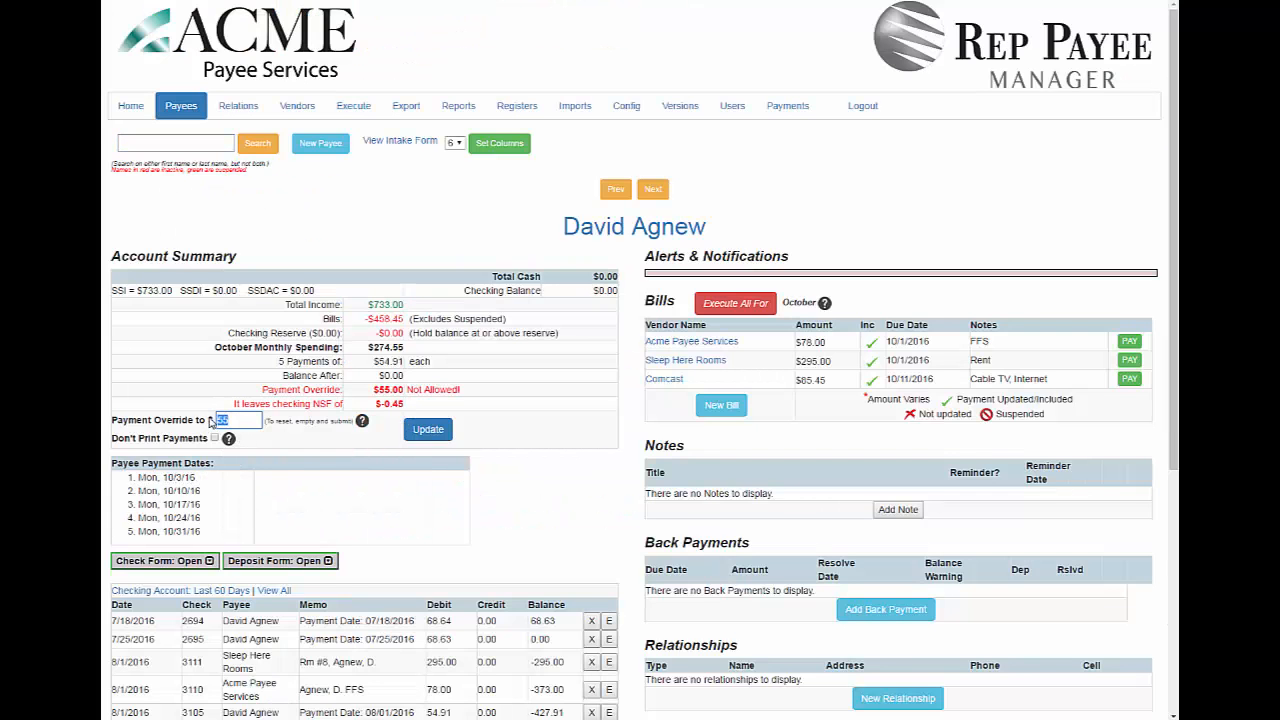
type("0")
key("Return")
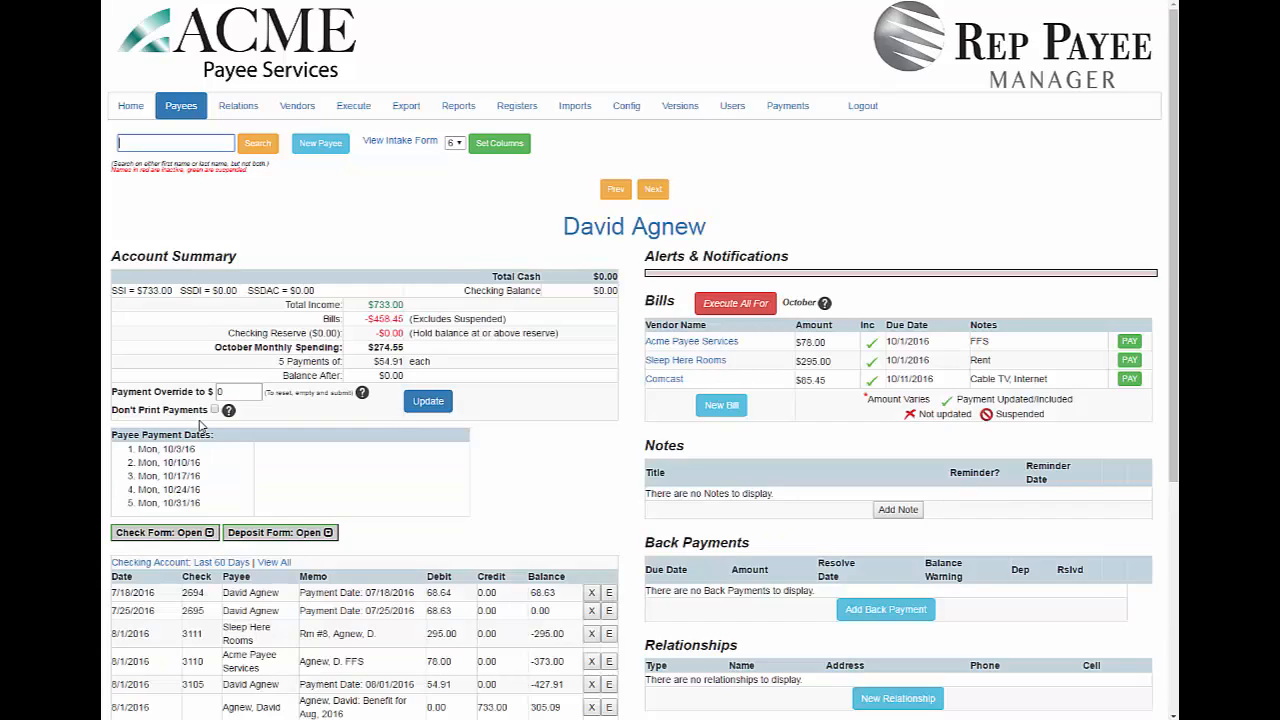
- Review the October payee listing on the Execute page, including the payee with a back payment deposit, and execute all payees
left_click(355, 107)
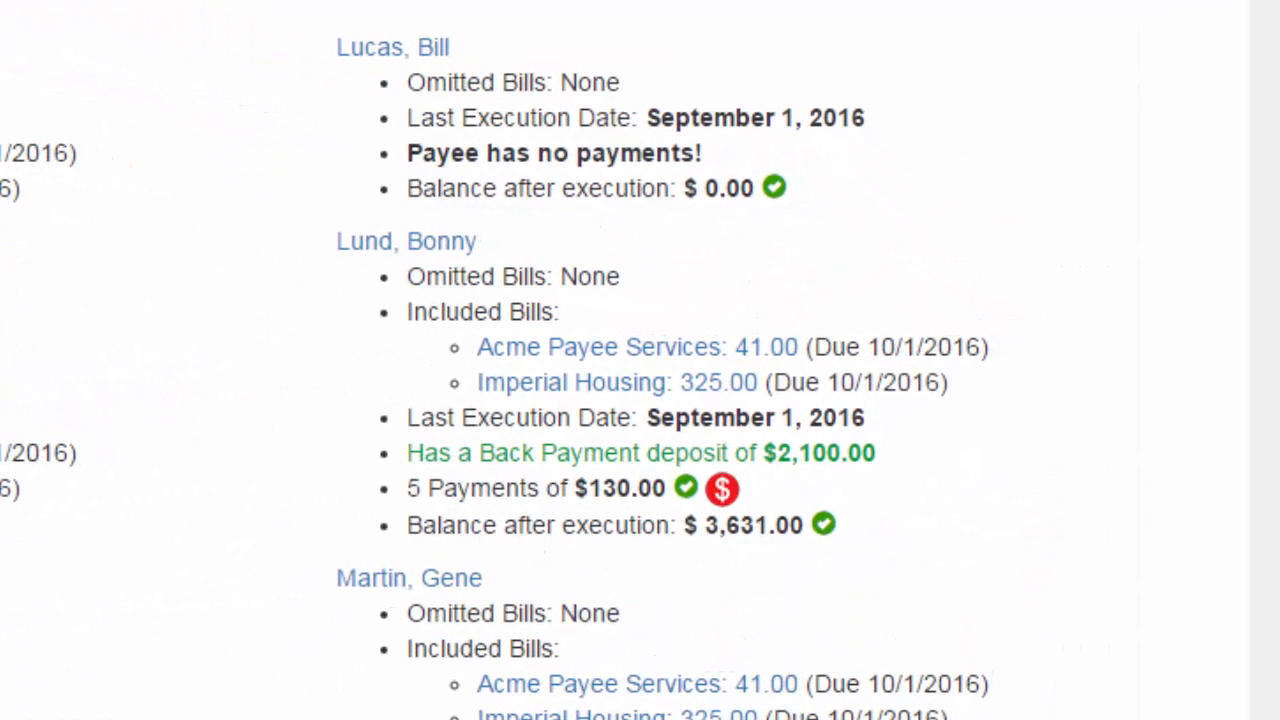
mouse_move(722, 495)
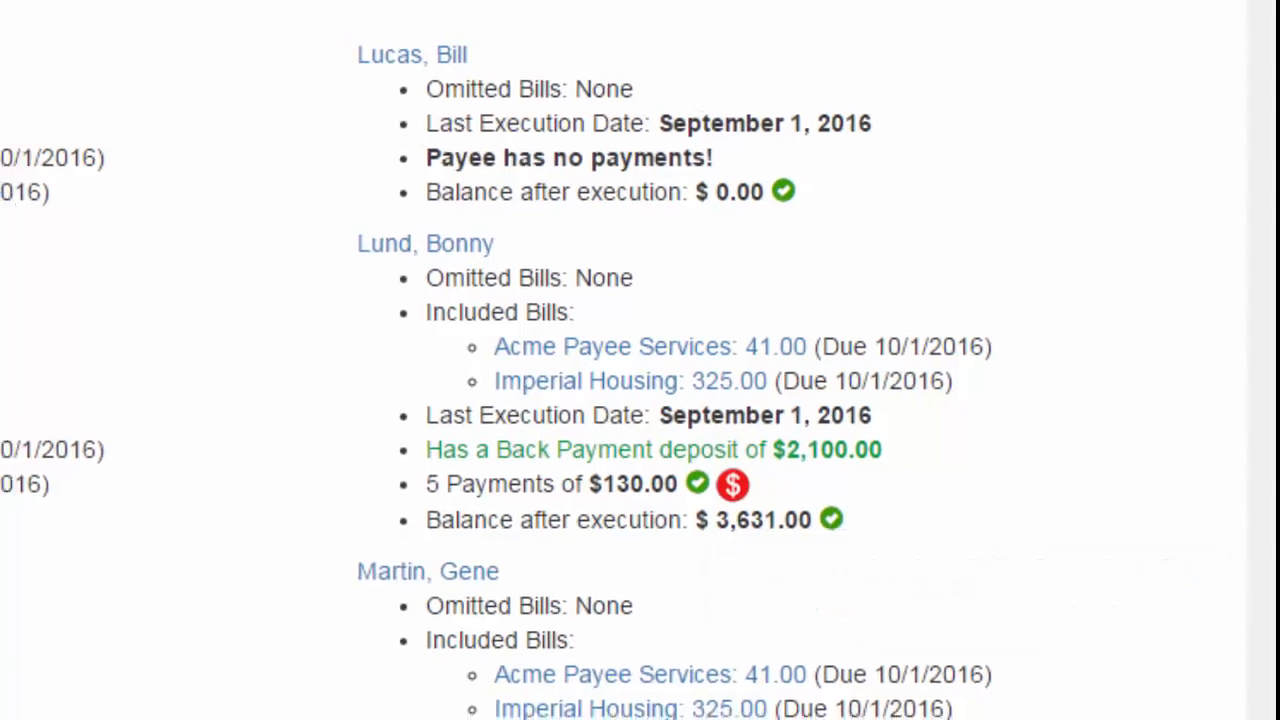
mouse_move(1174, 21)
left_mouse_down()
mouse_move(1168, 354)
mouse_move(1148, 497)
mouse_move(1170, 546)
mouse_move(1172, 600)
mouse_move(1172, 16)
left_mouse_up()
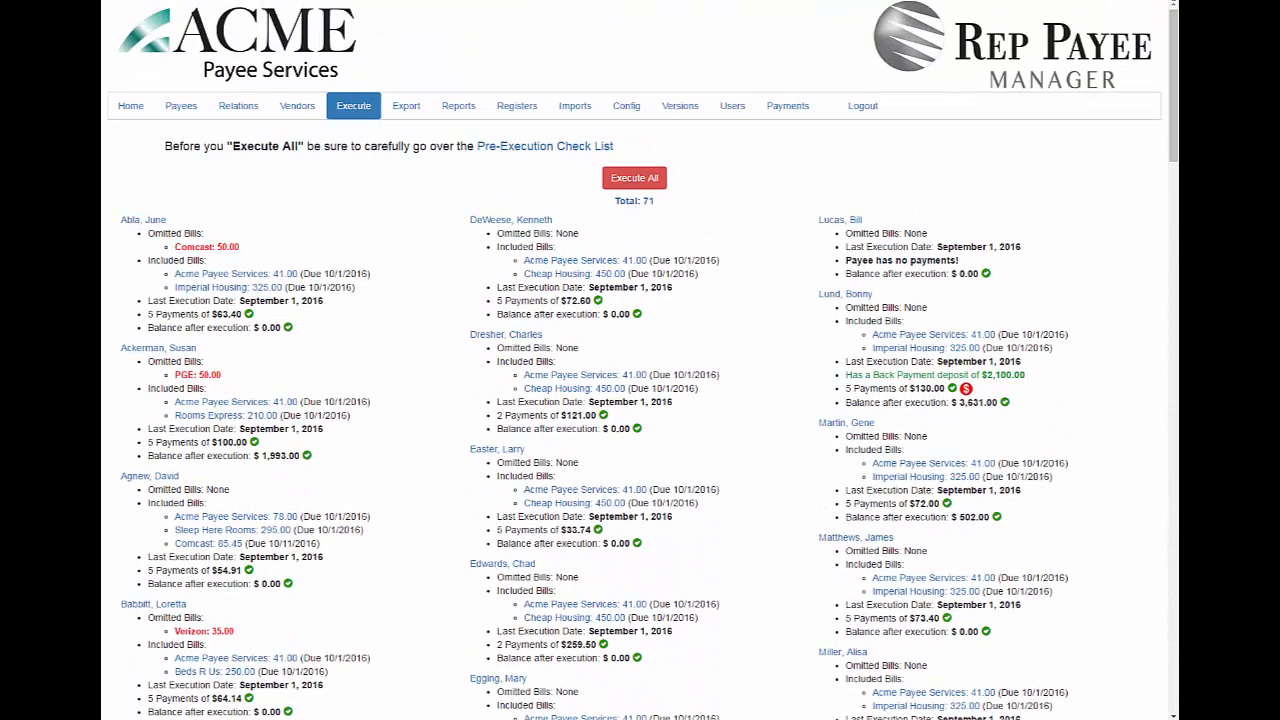
left_click(634, 178)
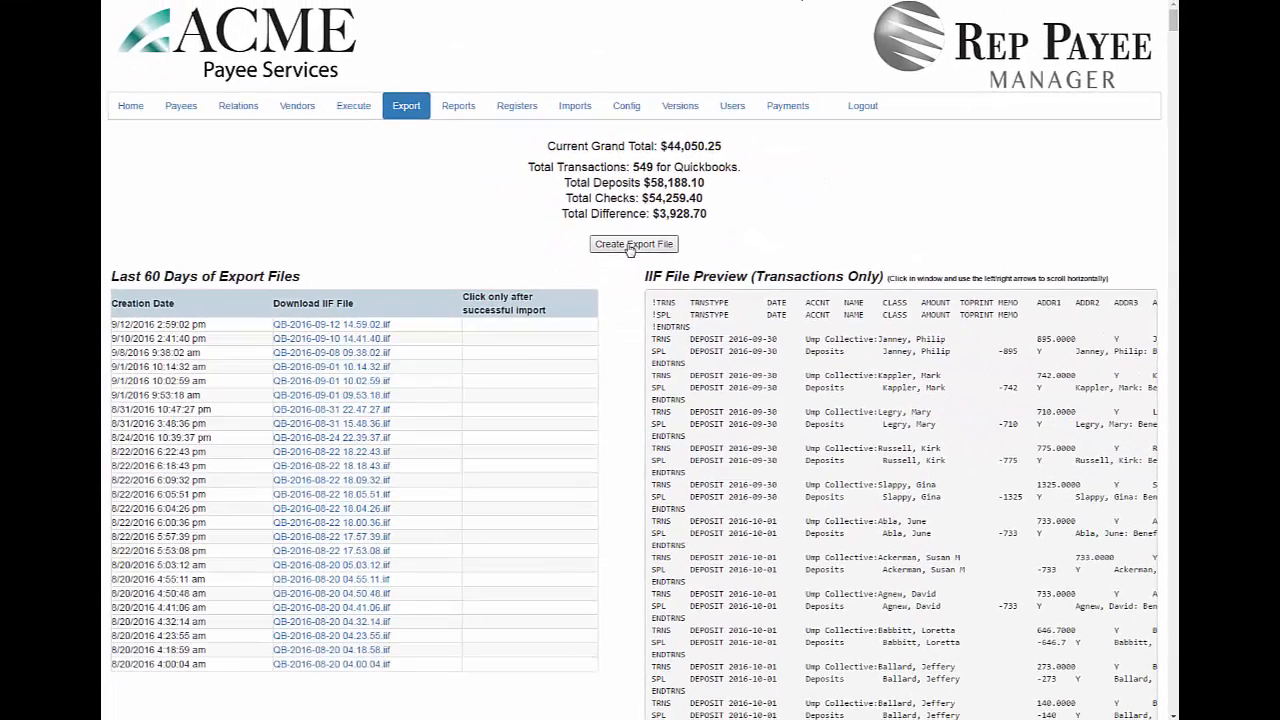
- Create an export file of the pending QuickBooks transactions and save the newly generated IIF file to the desktop
left_click(630, 246)
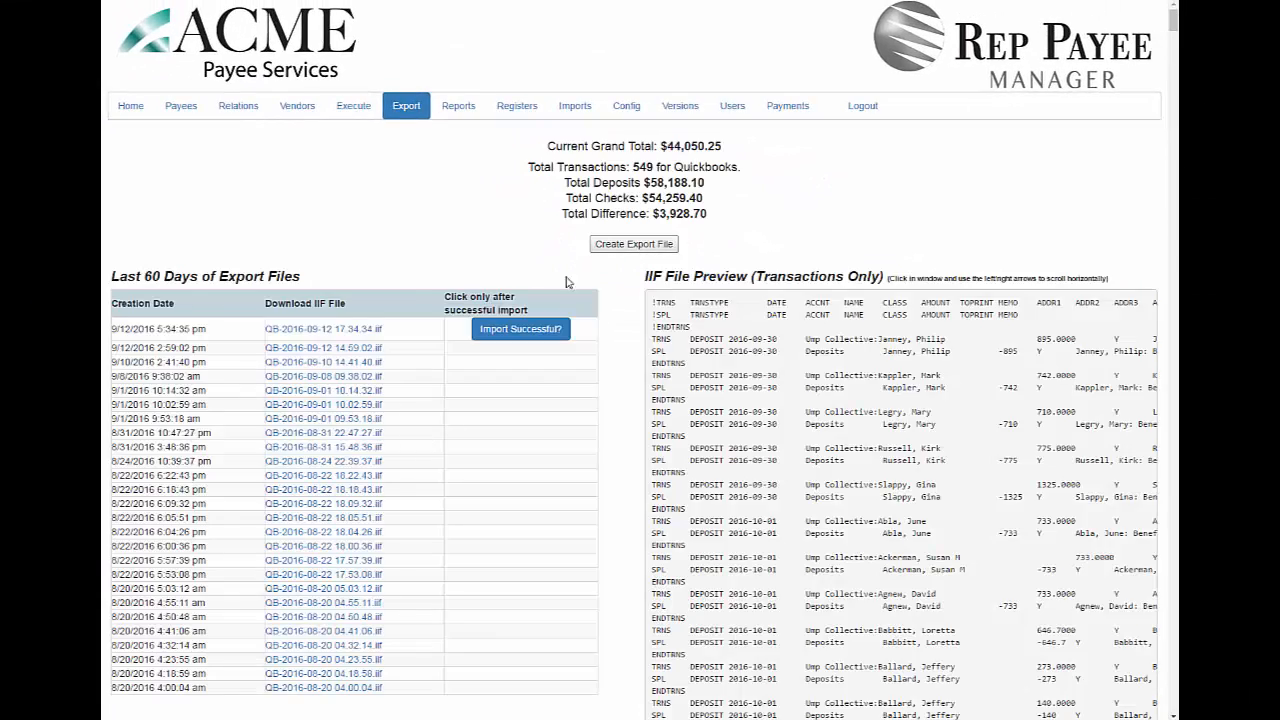
left_click(312, 332)
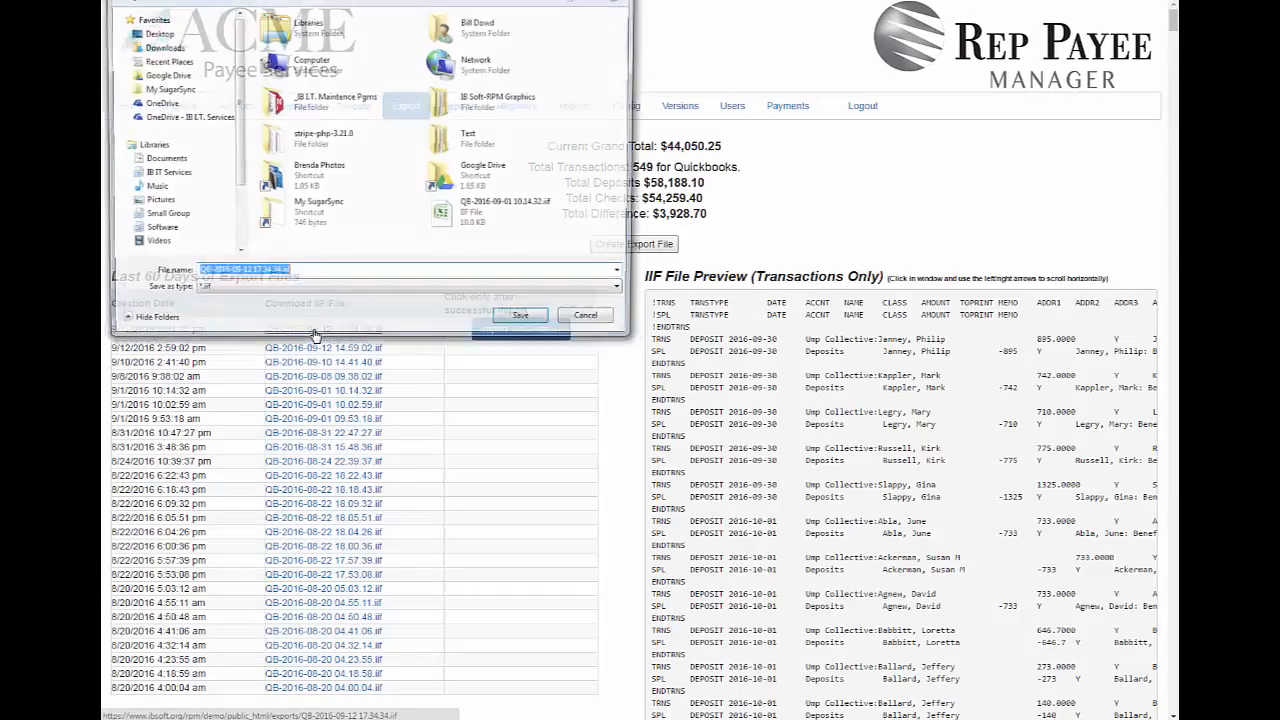
key("Return")
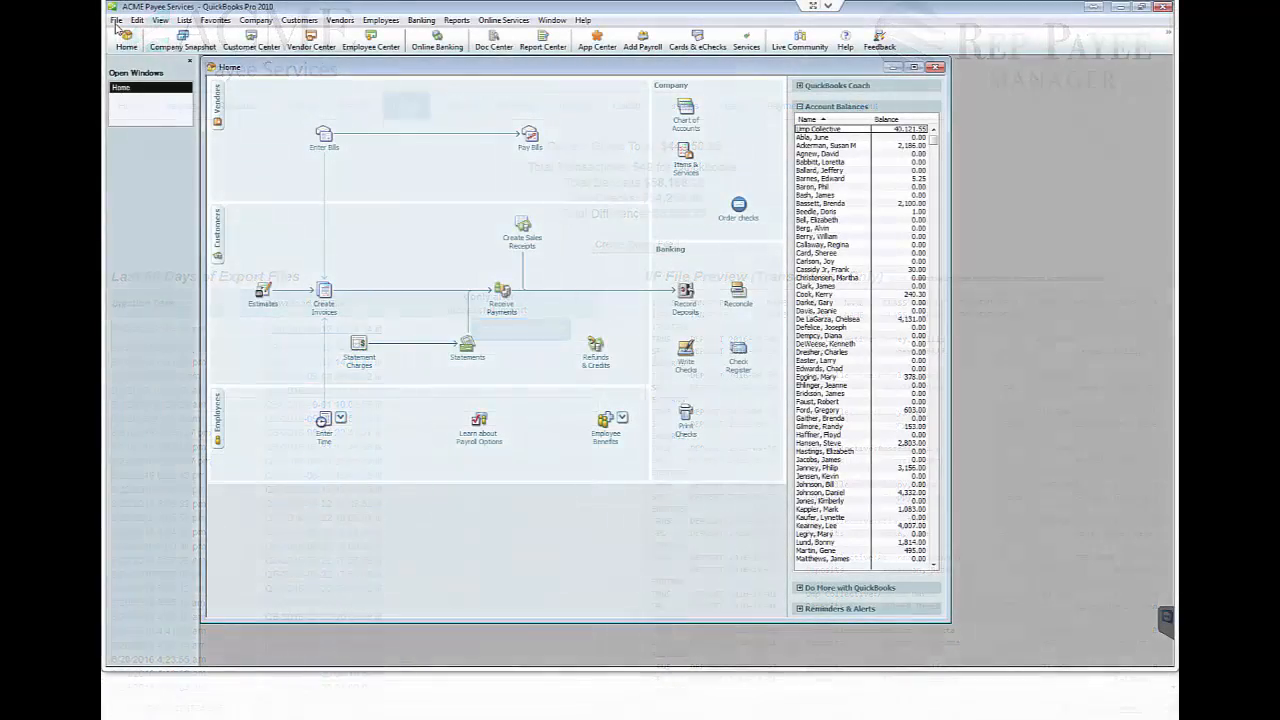
- Switch to QuickBooks, import the IIF file QB-2016-09-12 17.34.34.iif, and mark the import as successful in Rep Payee Manager
left_click(116, 20)
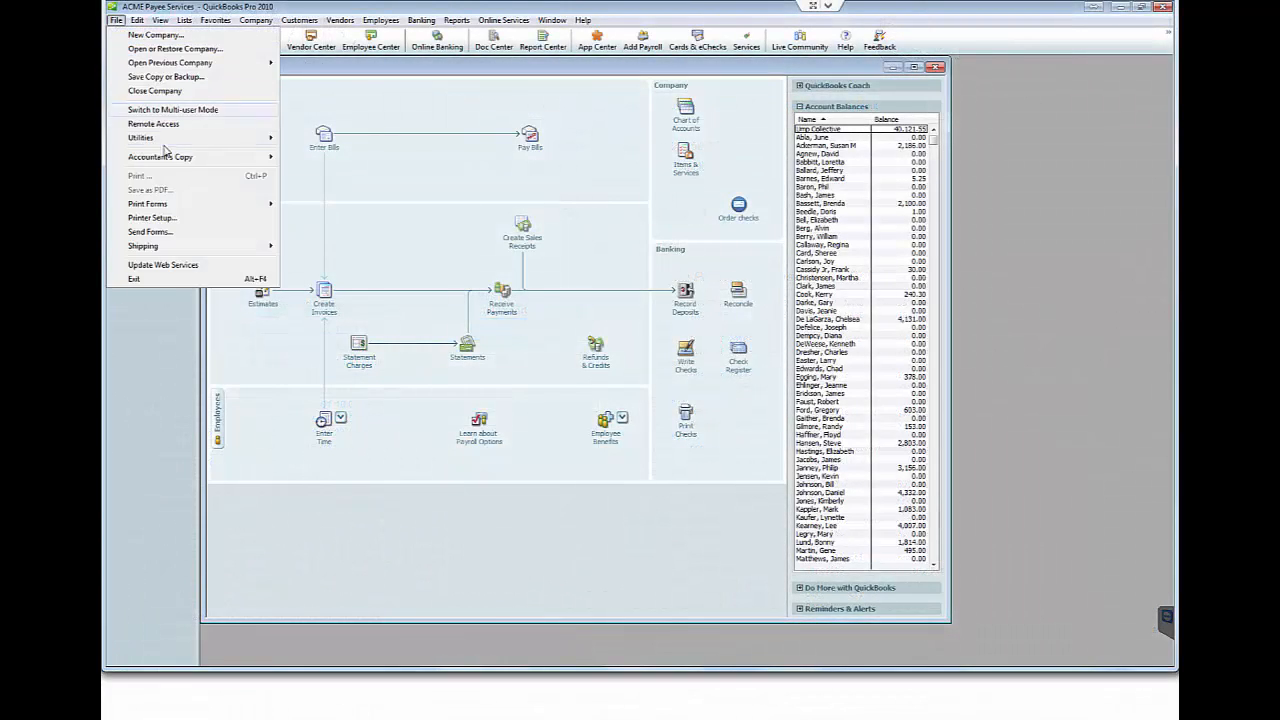
mouse_move(150, 137)
mouse_move(300, 137)
left_click(555, 157)
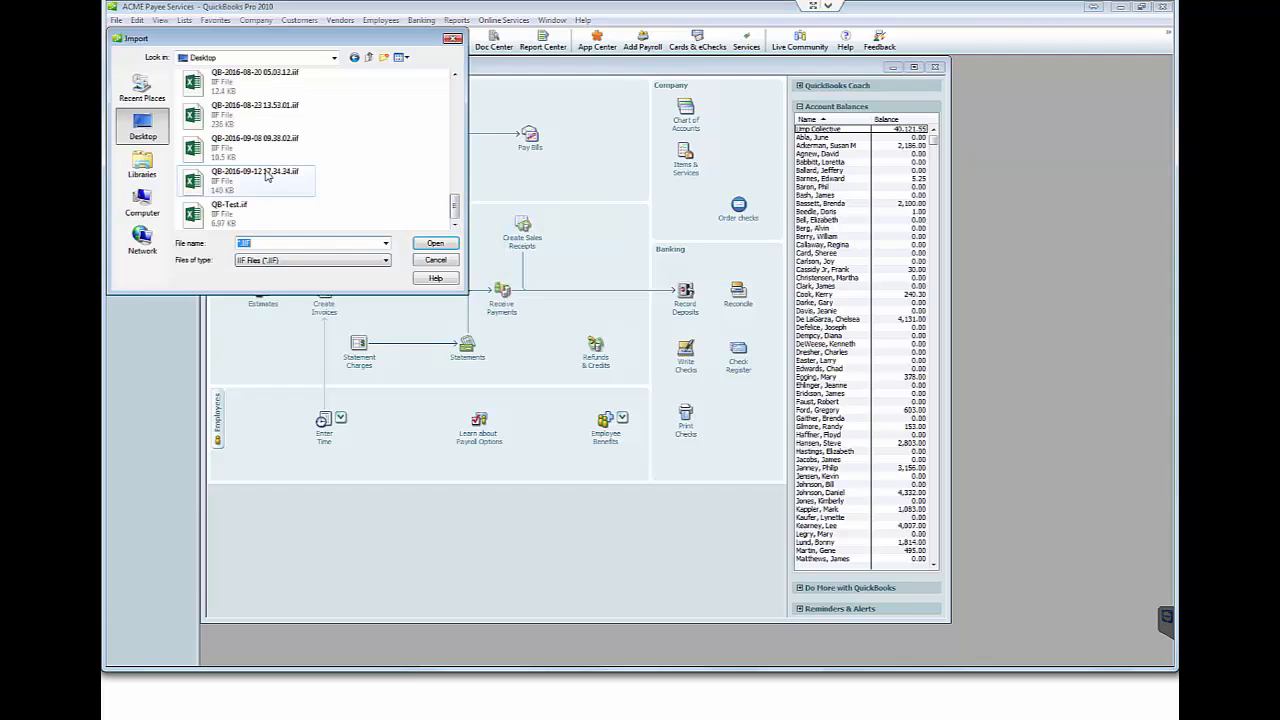
double_click(267, 176)
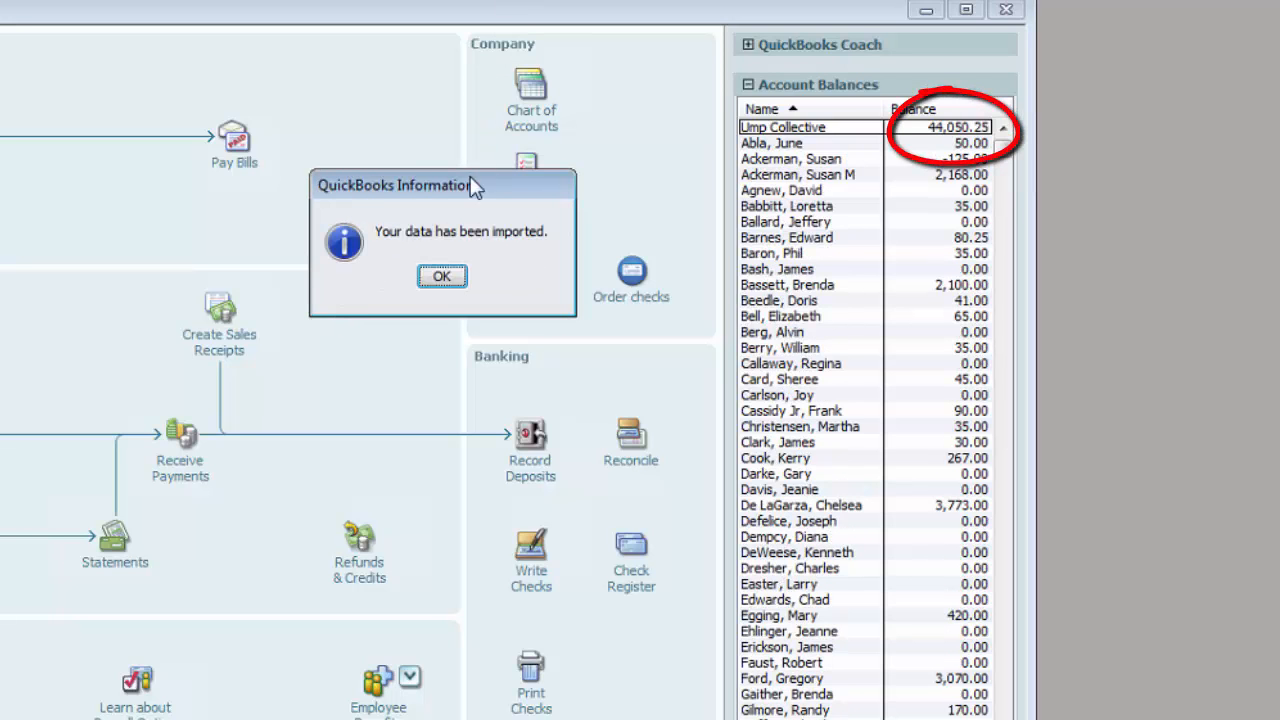
left_click(440, 277)
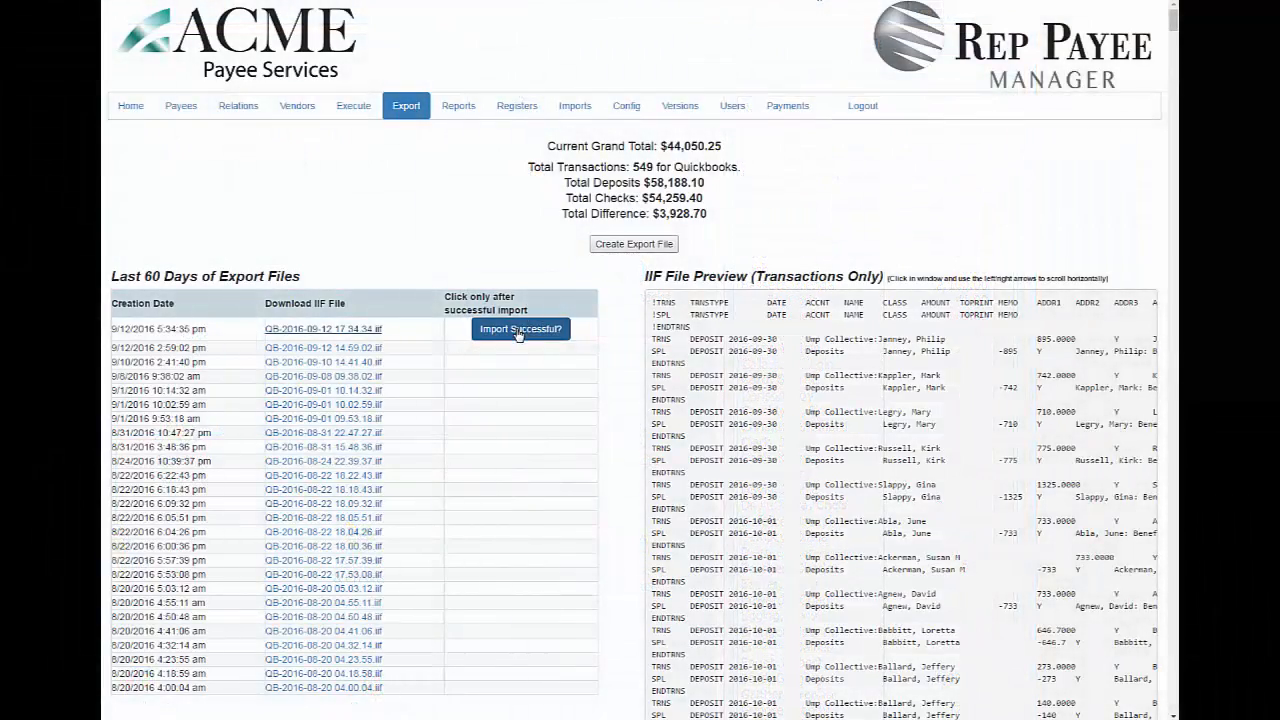
left_click(519, 332)
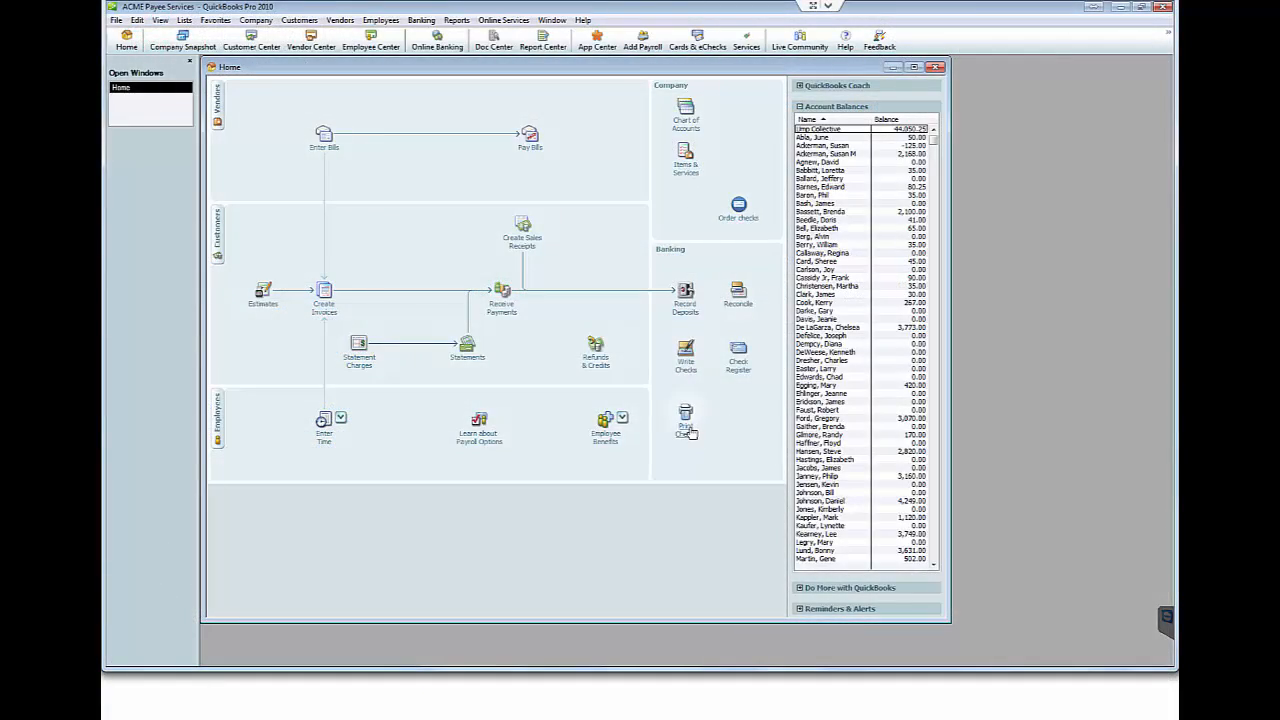
- In QuickBooks, open the selection of checks to print for the Ump Collective account and look through the listed checks
left_click(690, 431)
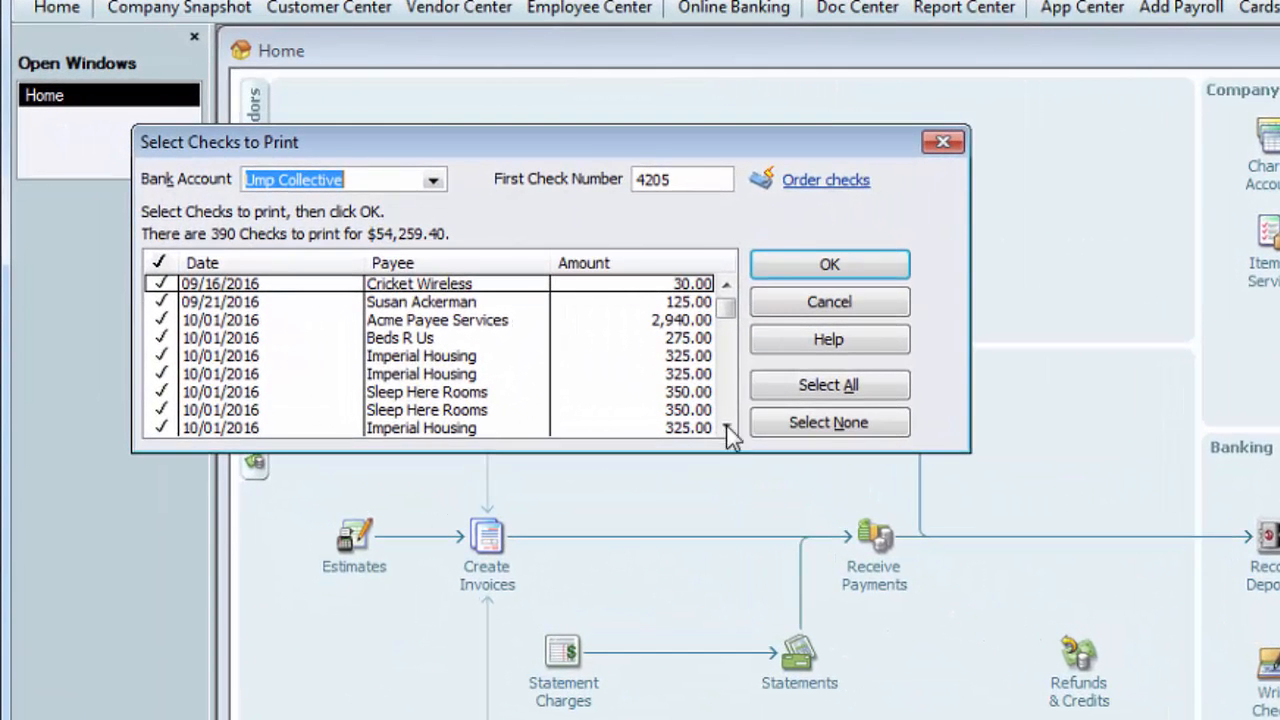
left_click(725, 428)
left_click(725, 428)
left_click(725, 428)
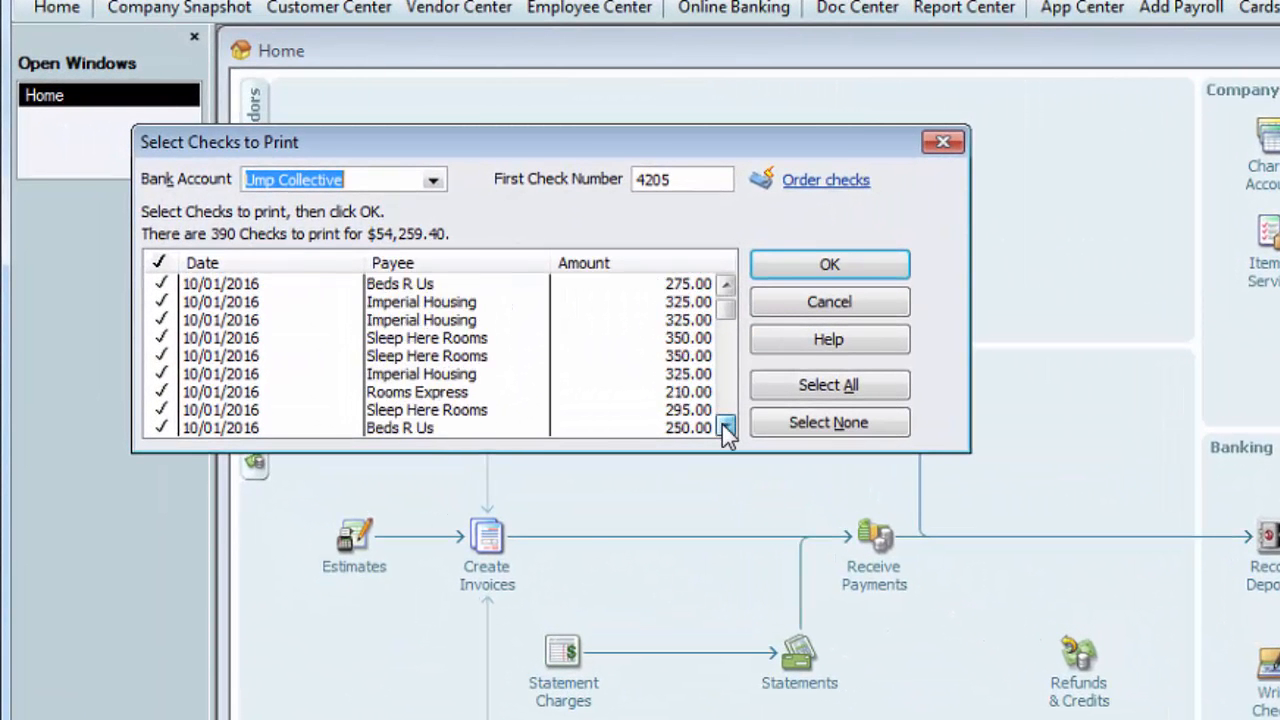
left_click(725, 428)
left_click(725, 428)
left_click_drag(722, 424, 725, 428)
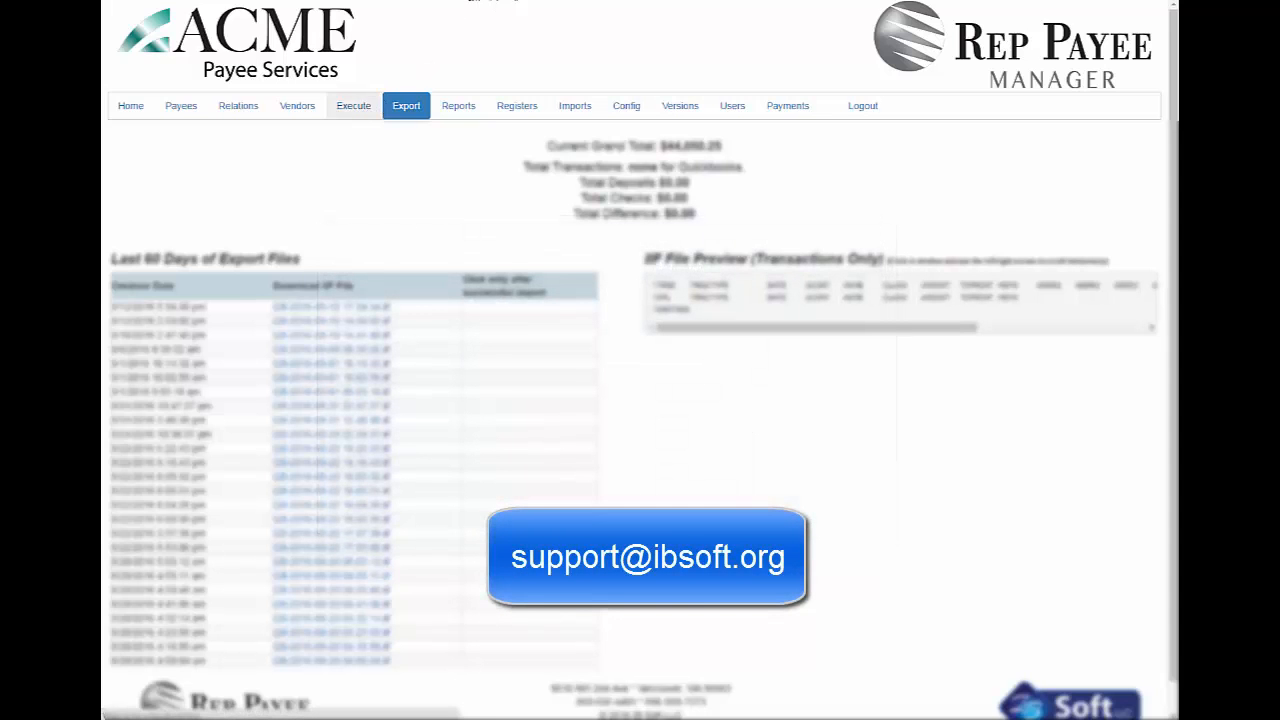
- Return to Rep Payee Manager and open the Execute page for the following month's payments
left_click(353, 105)
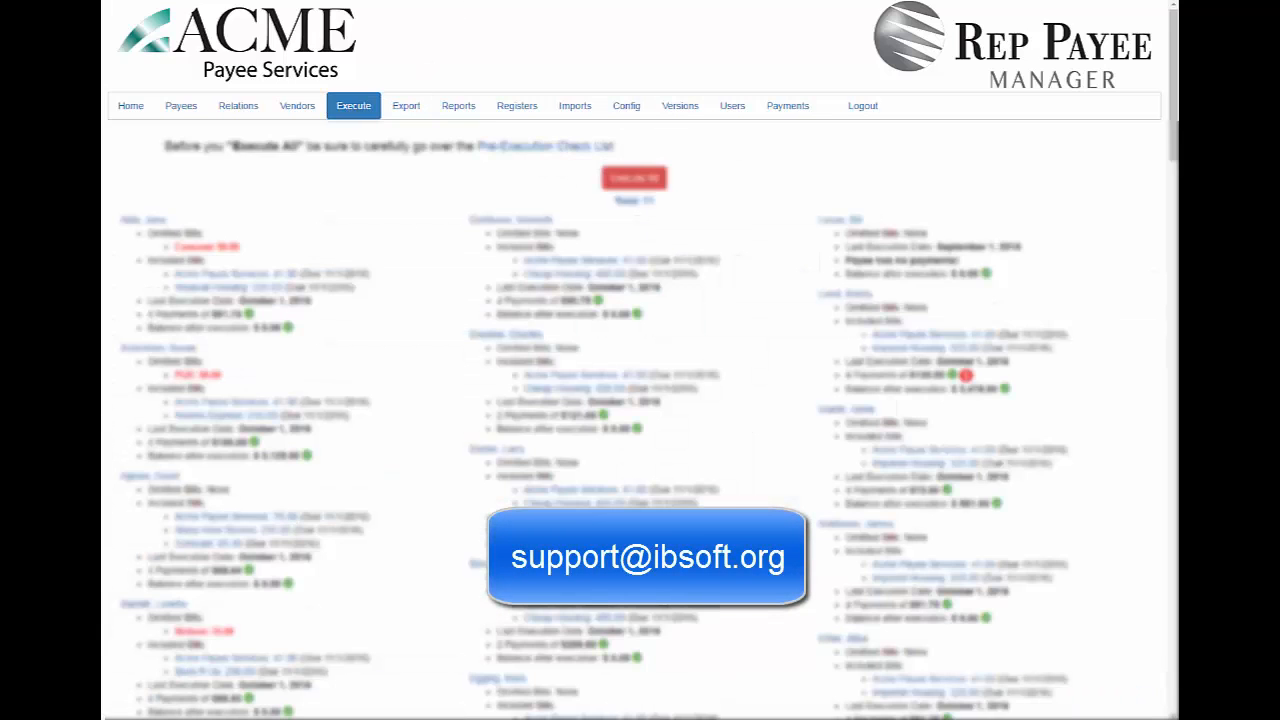